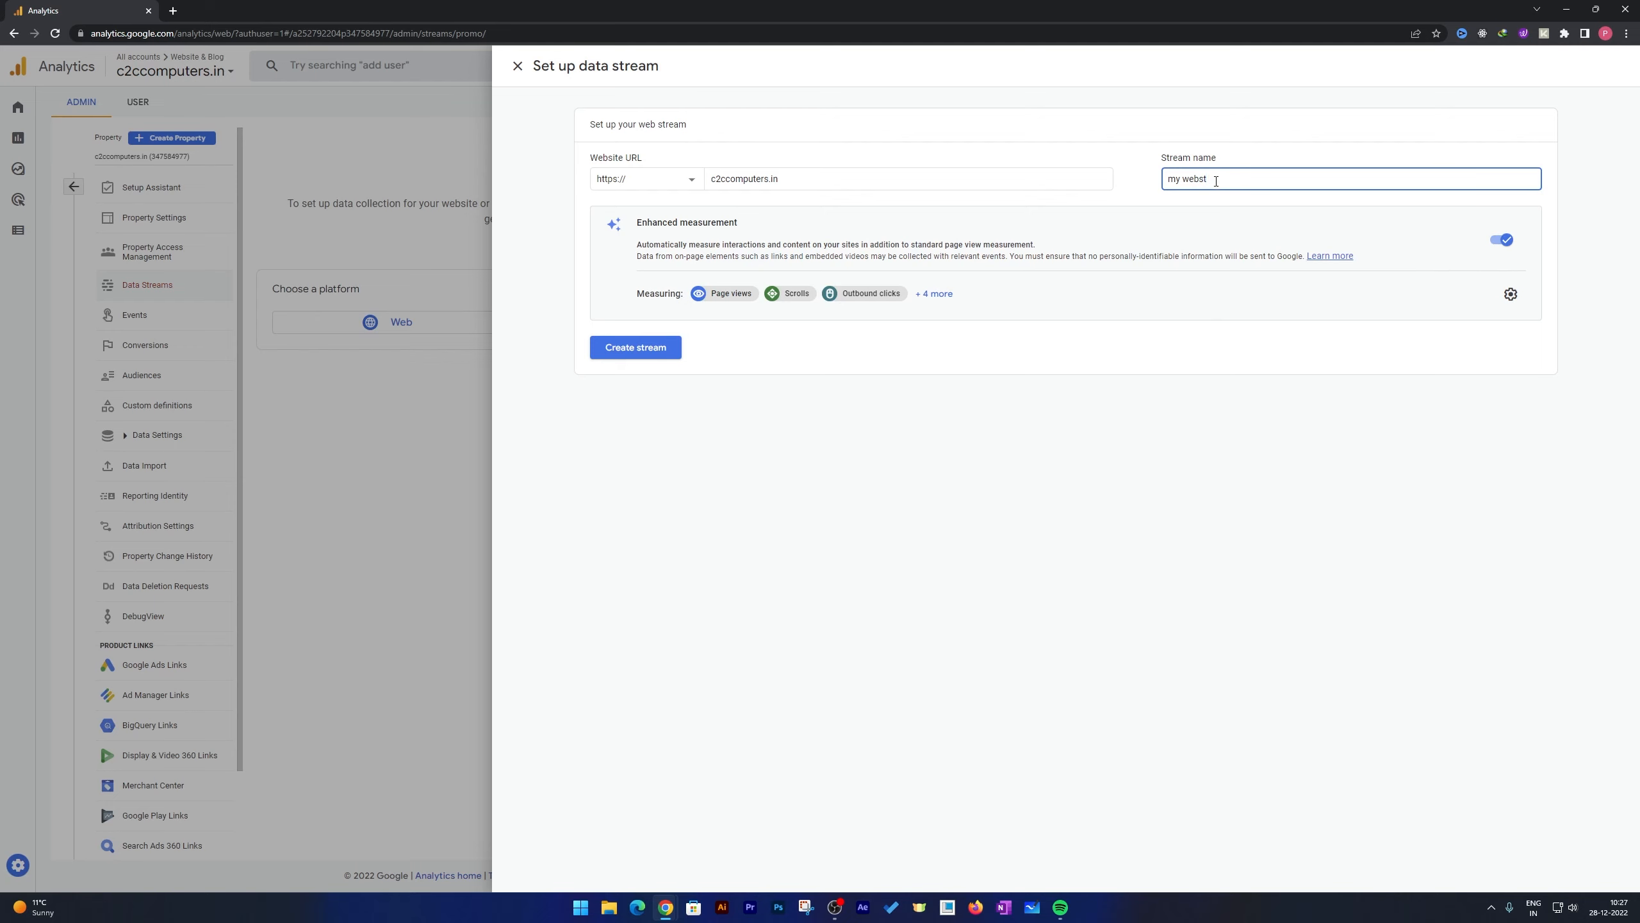
click(652, 352)
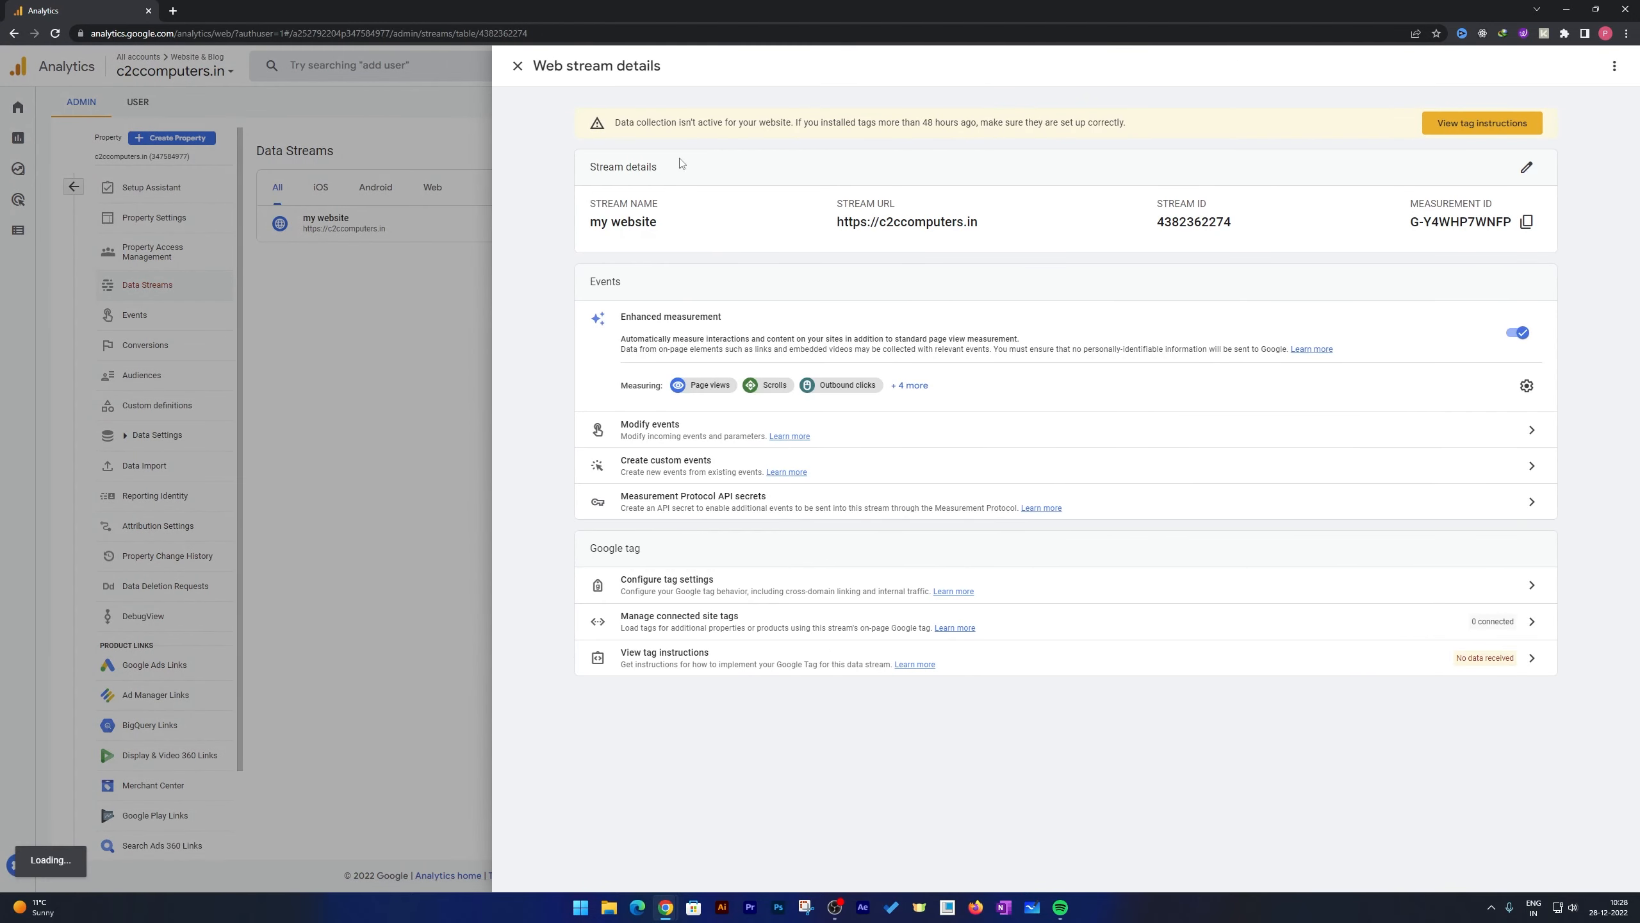
click(1482, 123)
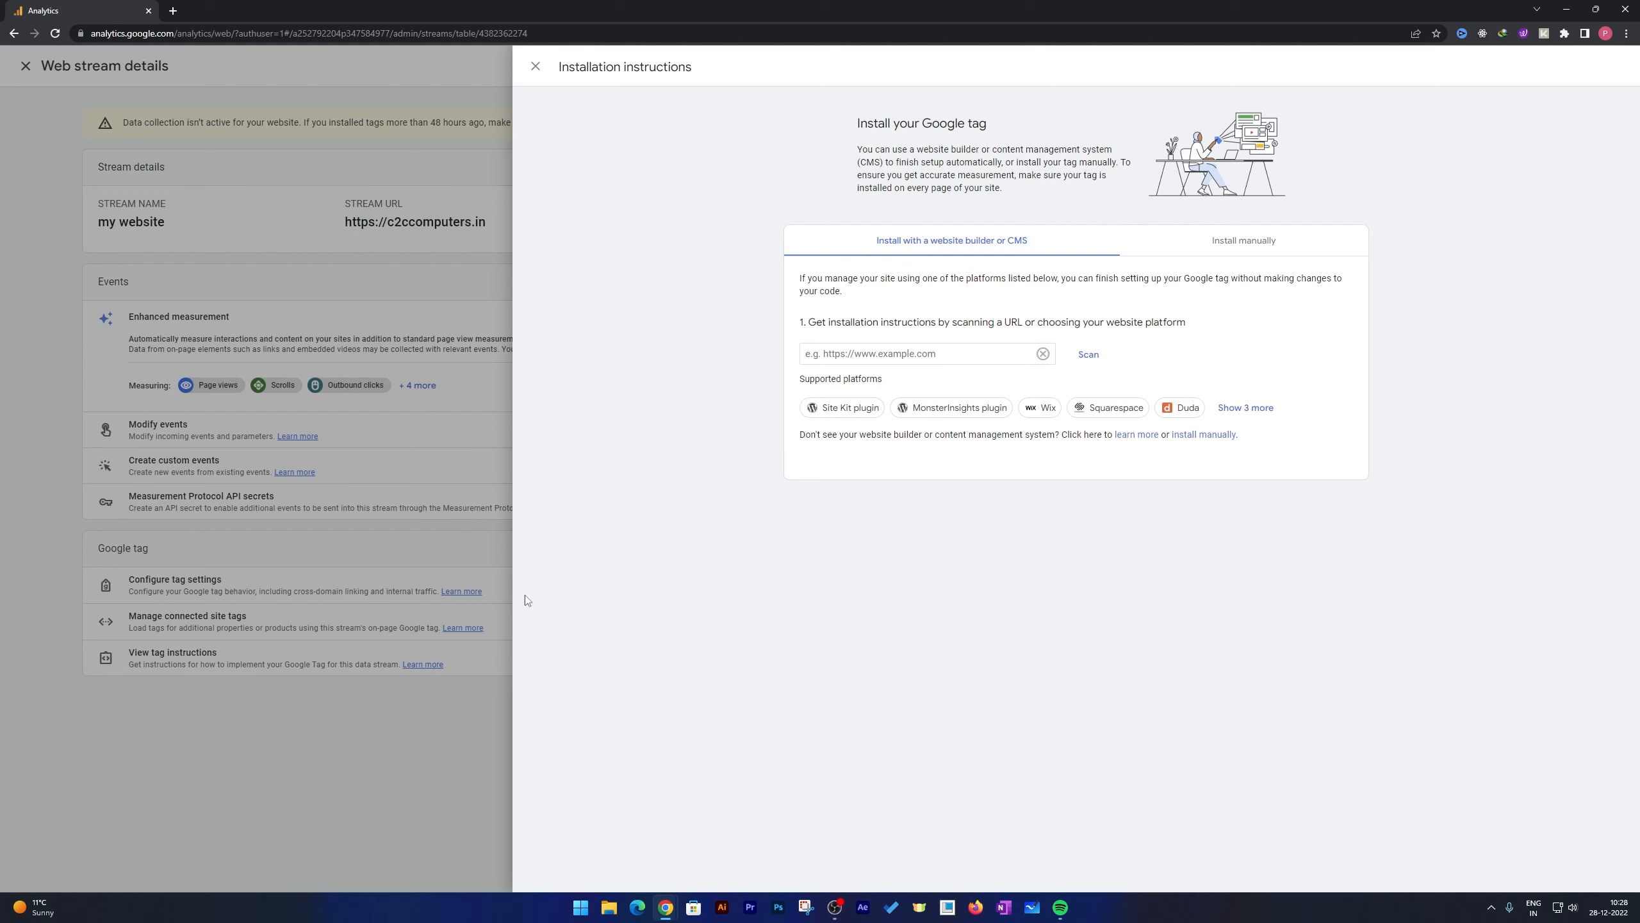
click(421, 712)
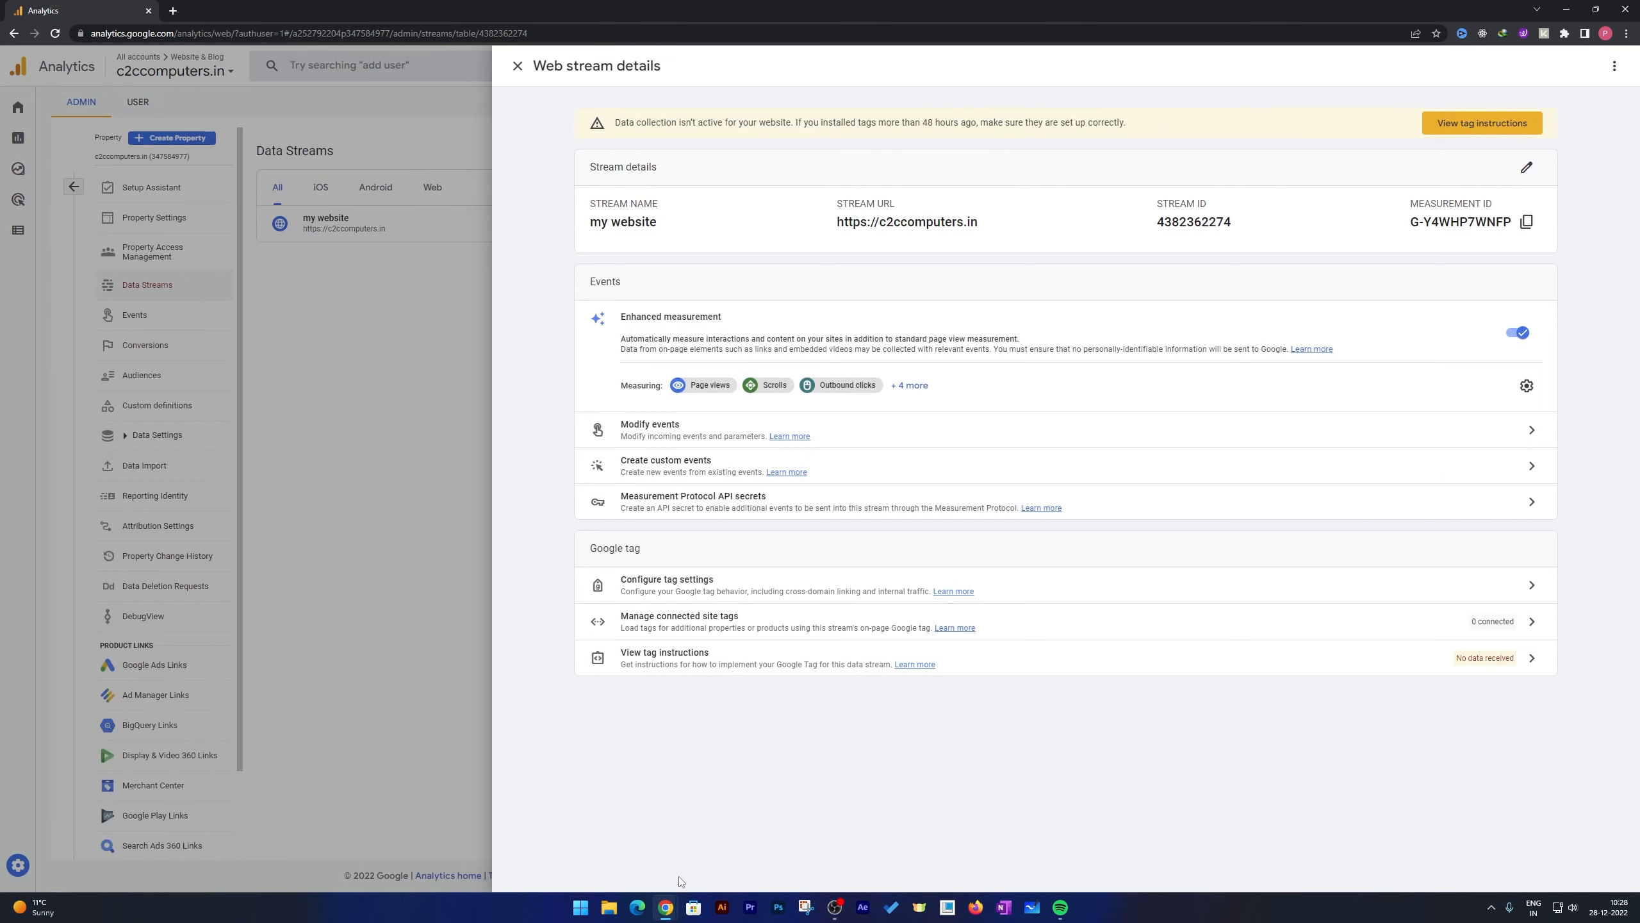
Step: Open the c2ccomputers.in website in a new browser tab
click(173, 11)
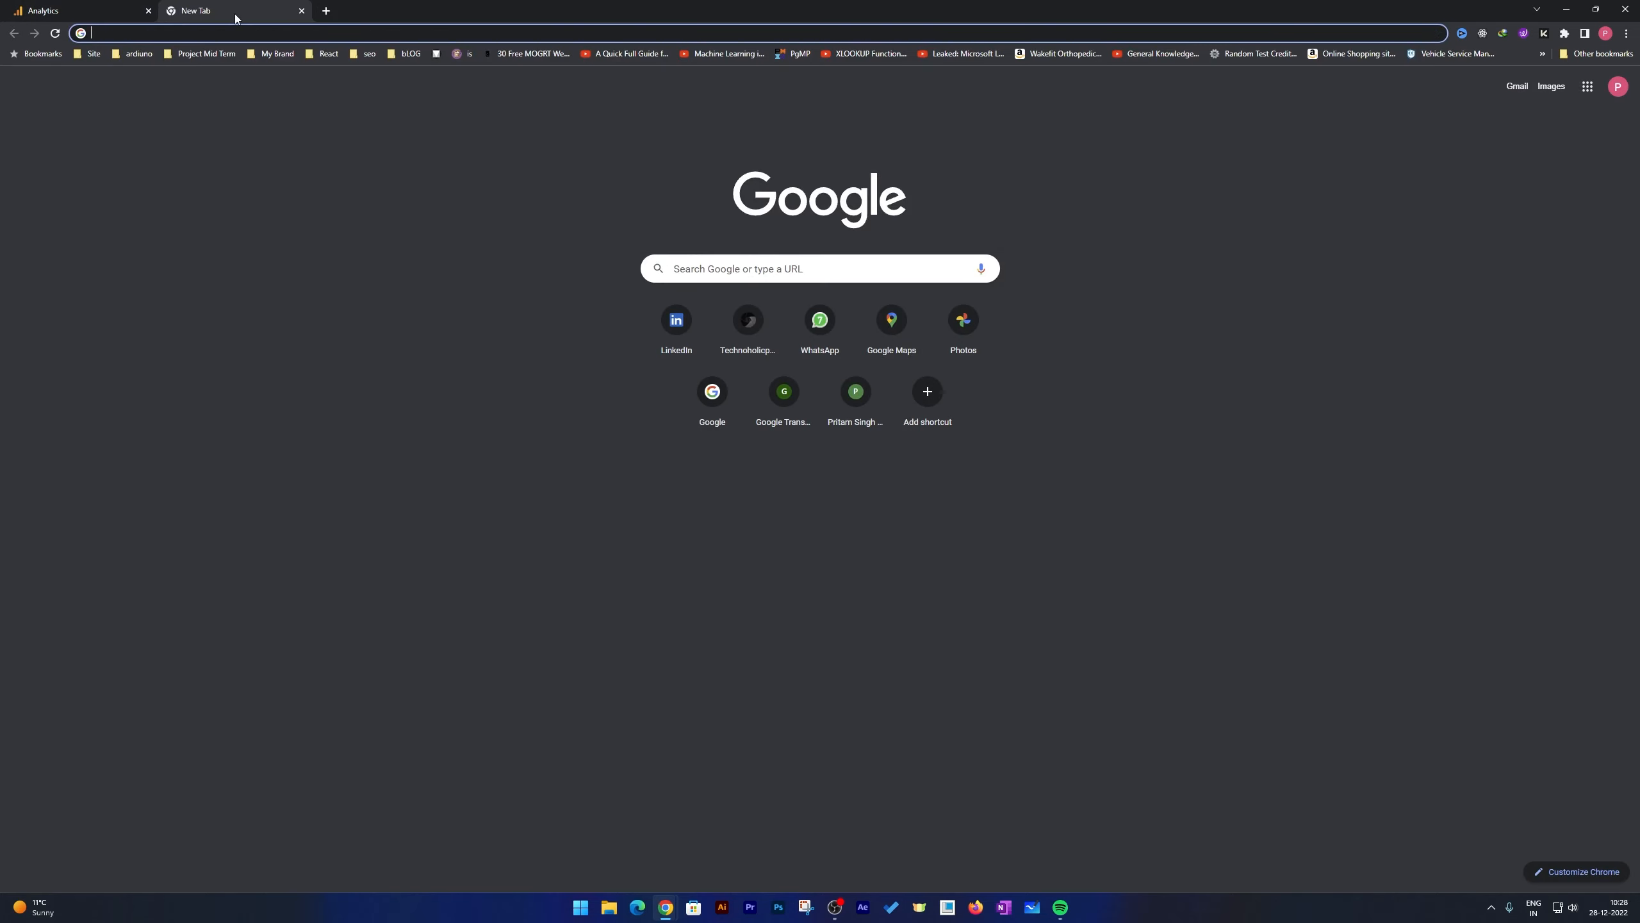
text(c2ccomputers.in)
key(Return)
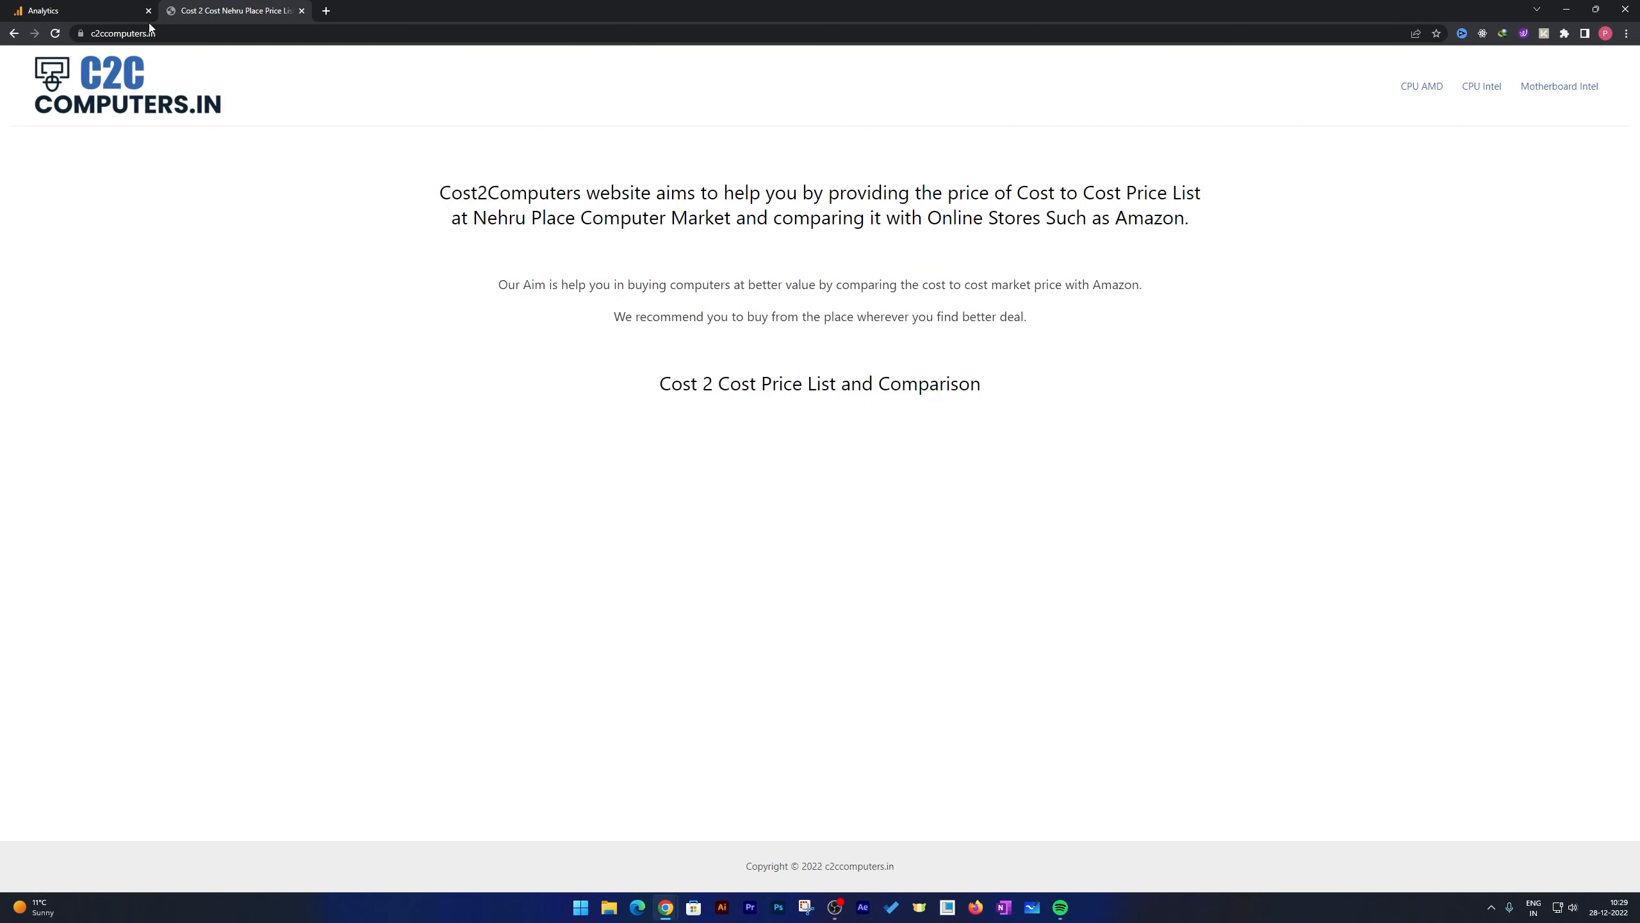
Step: Go to the website's WordPress admin address, c2ccomputers.in/wp-admin/
click(191, 33)
key(End)
text(w)
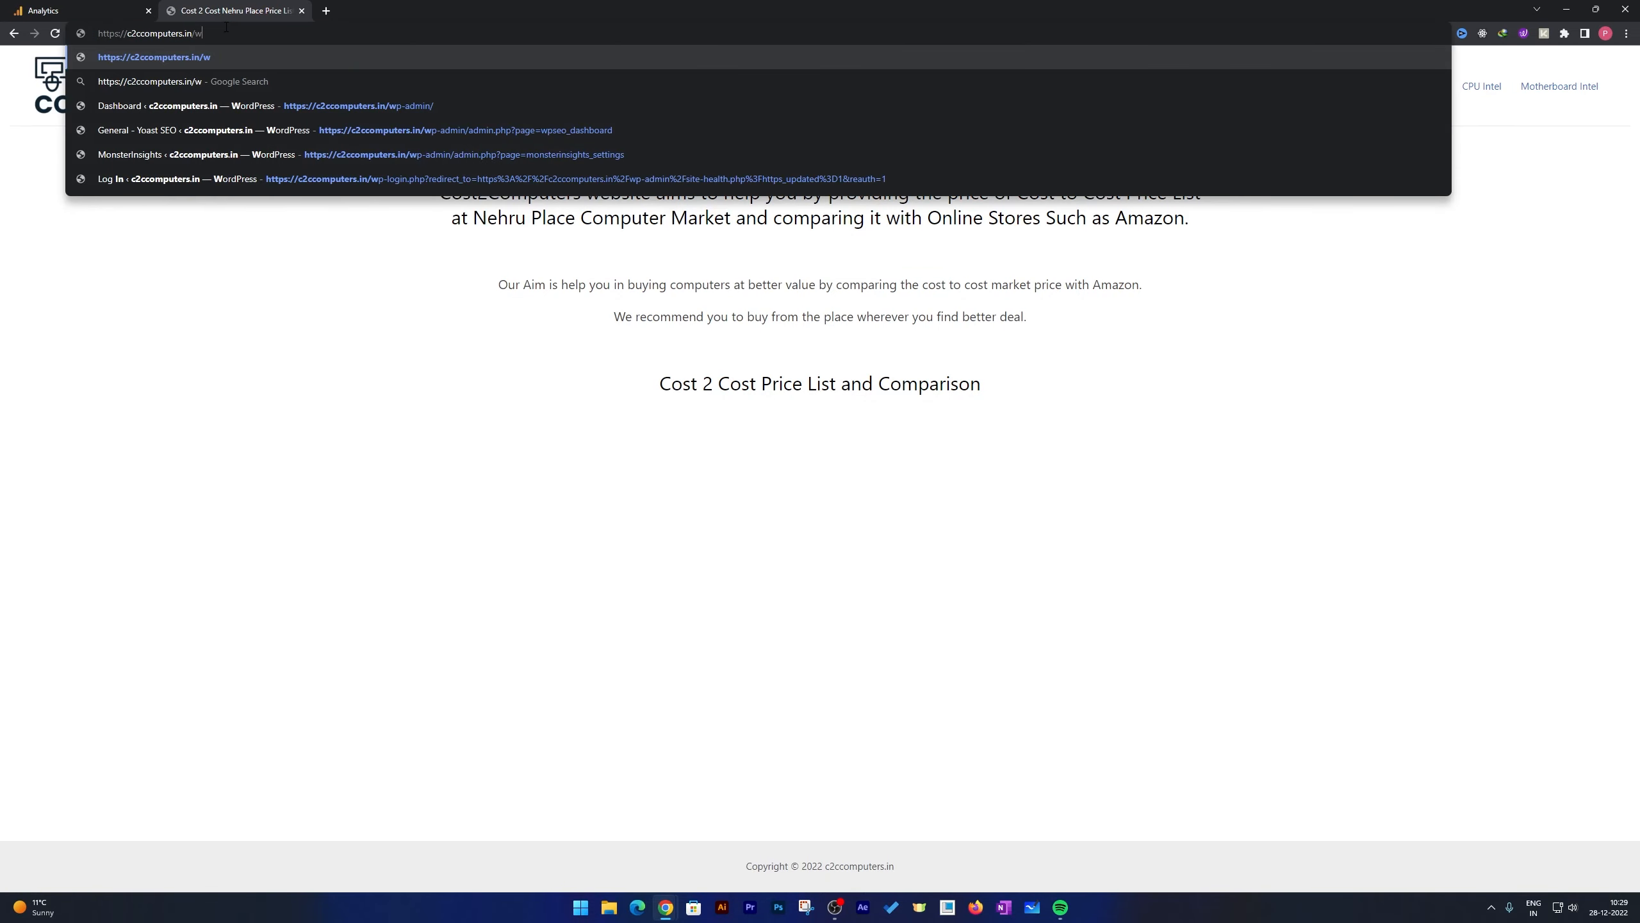
key(Down)
key(Down)
key(Return)
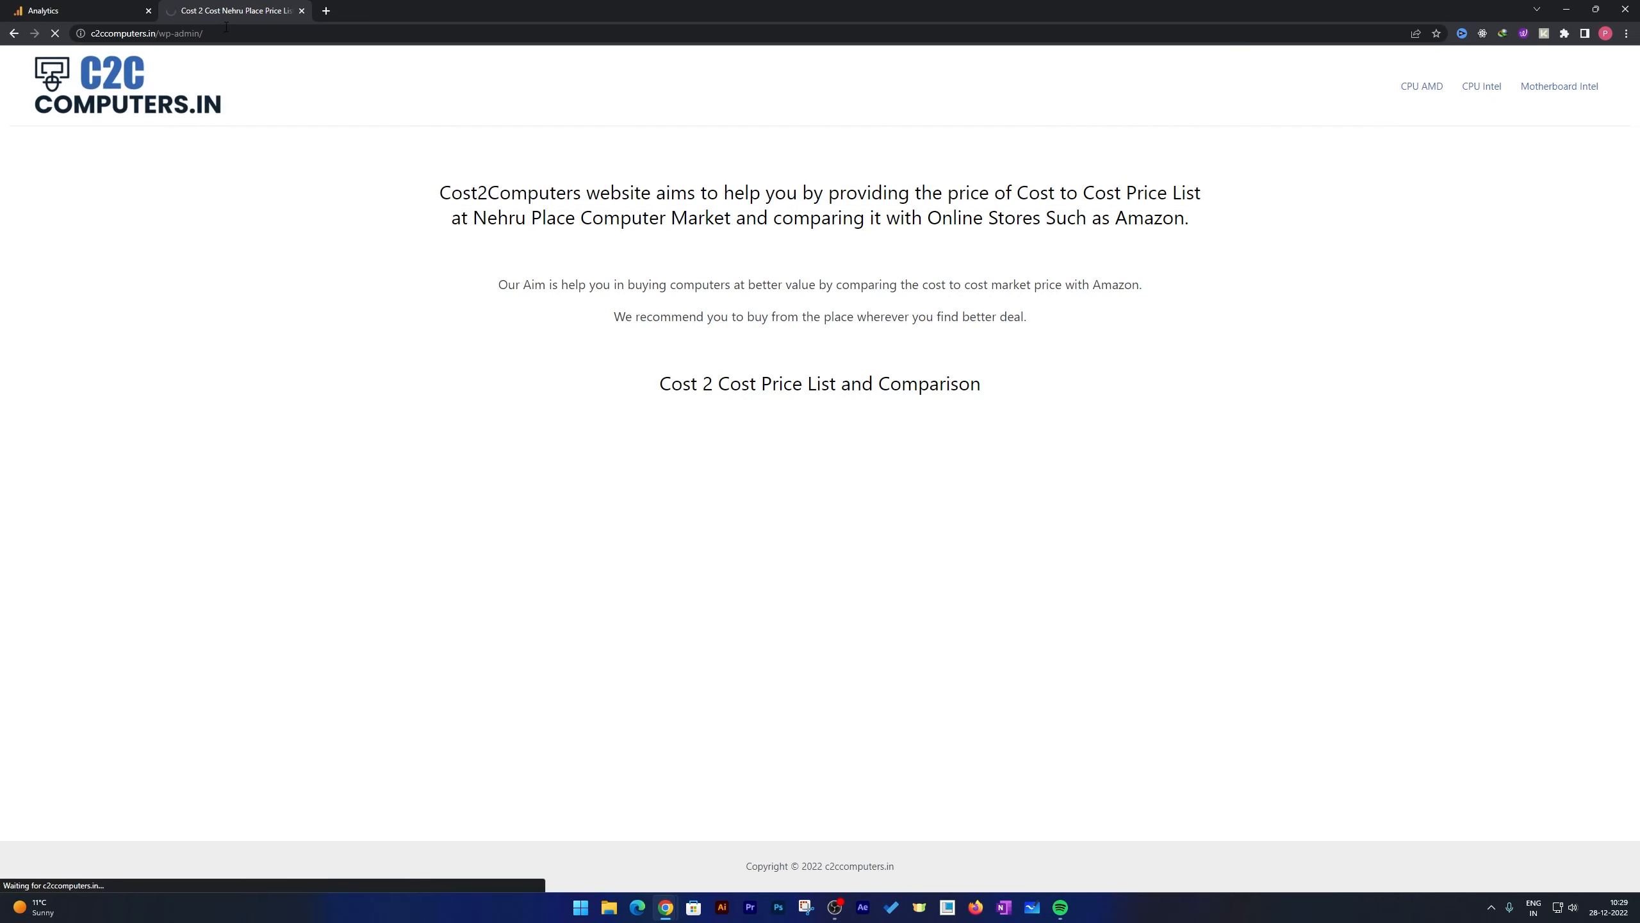
Step: Log in to the WordPress admin with the account's e-mail address and password
text([blurred])
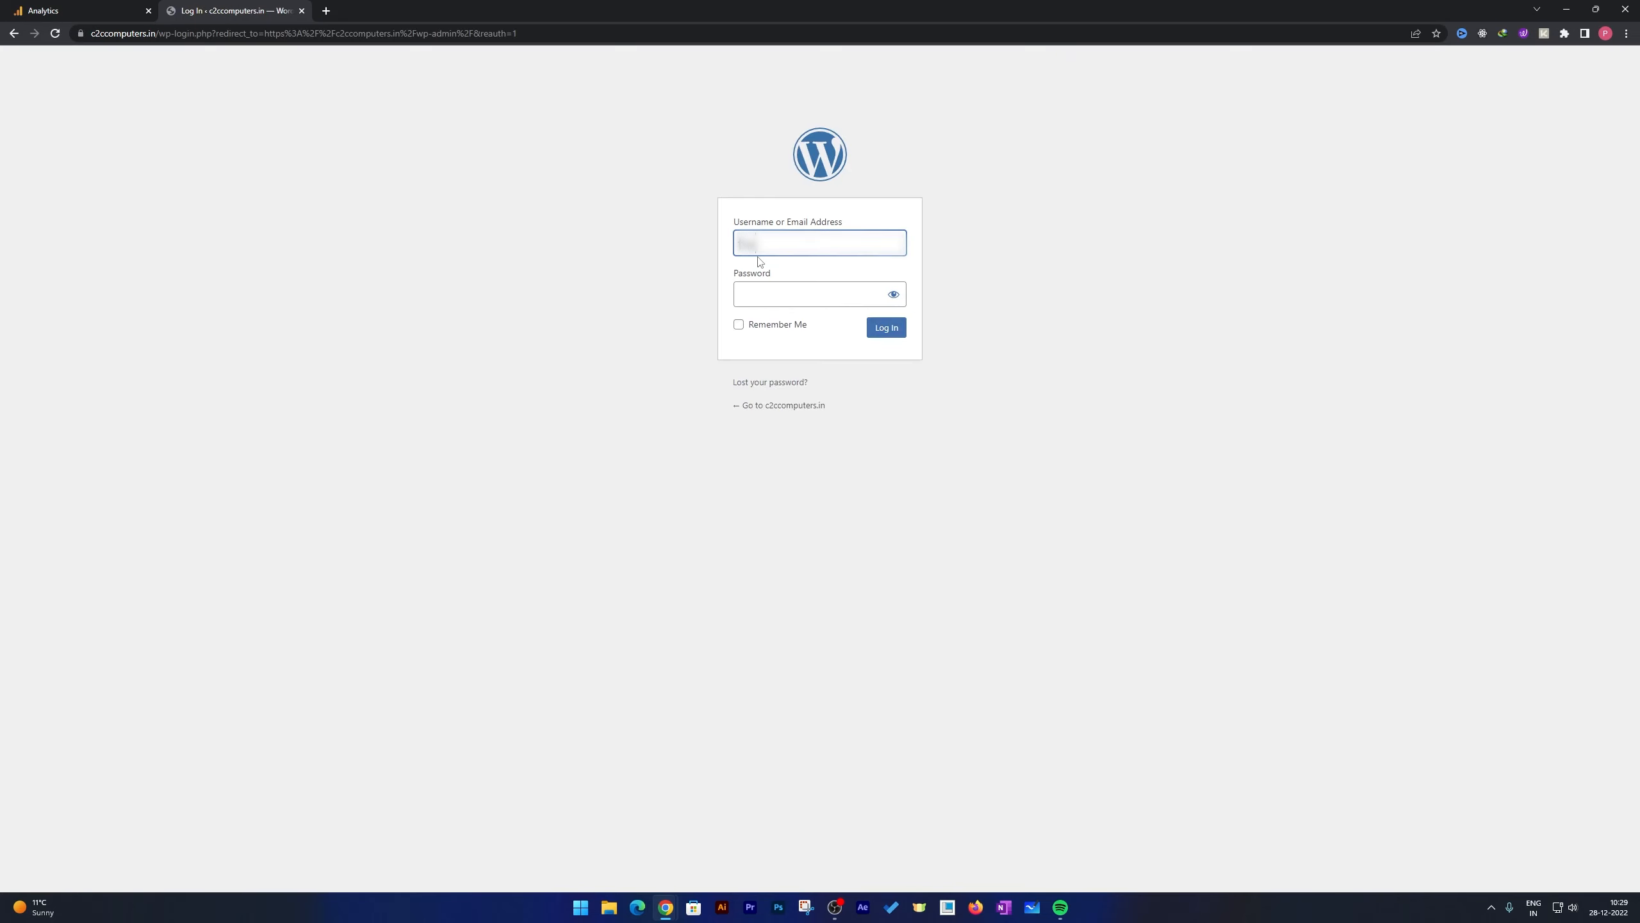
text([blurred])
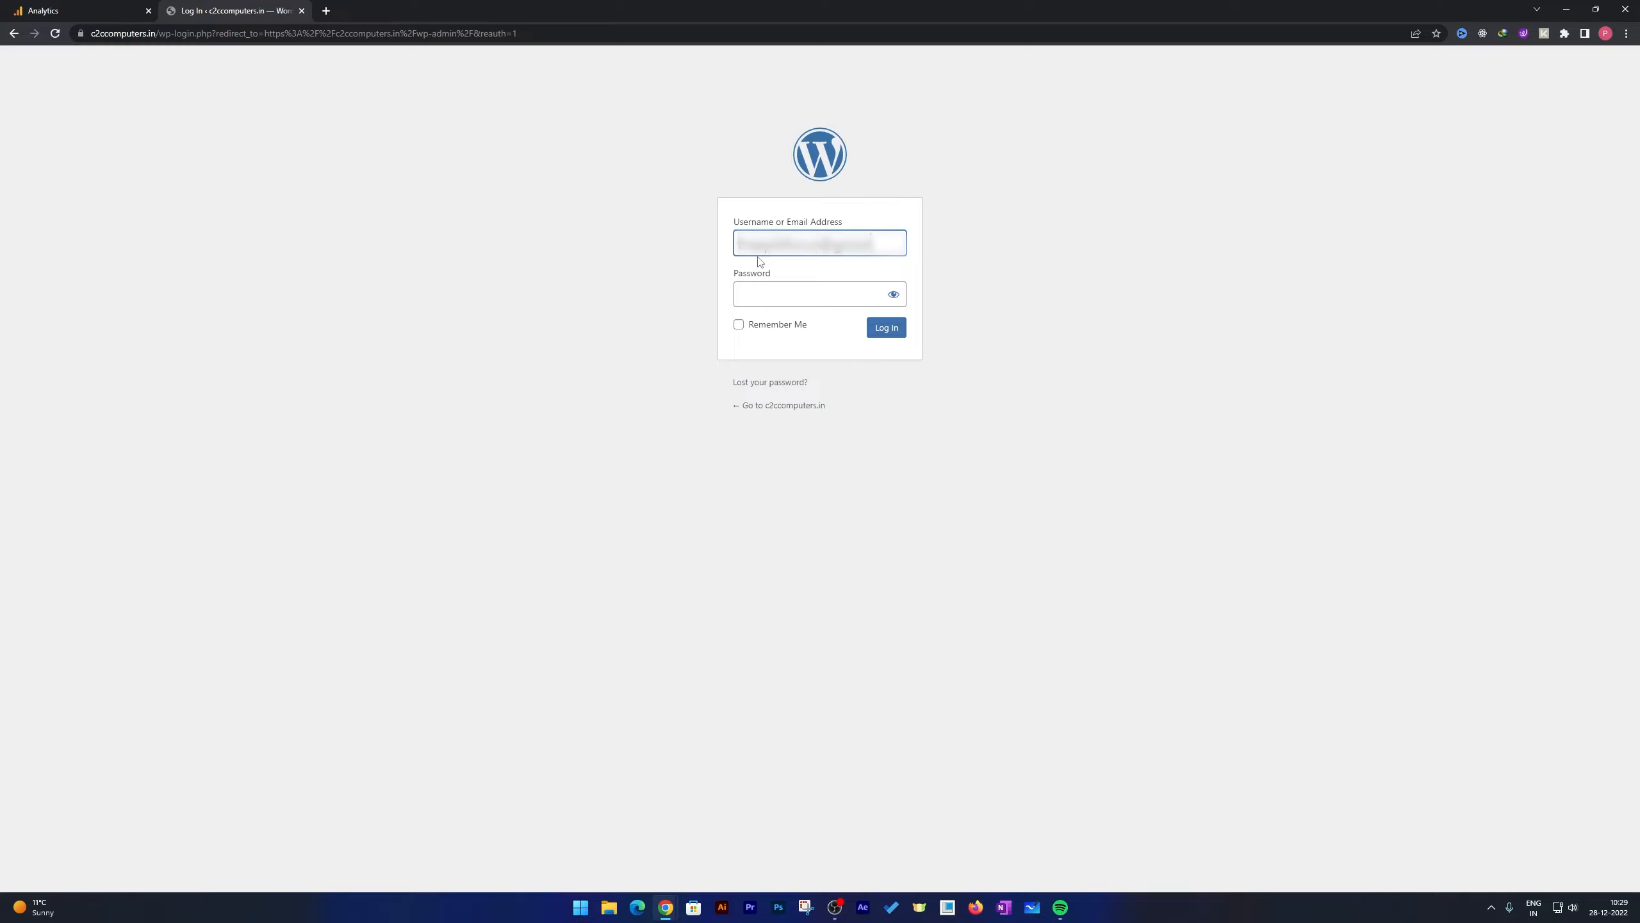
key(Tab)
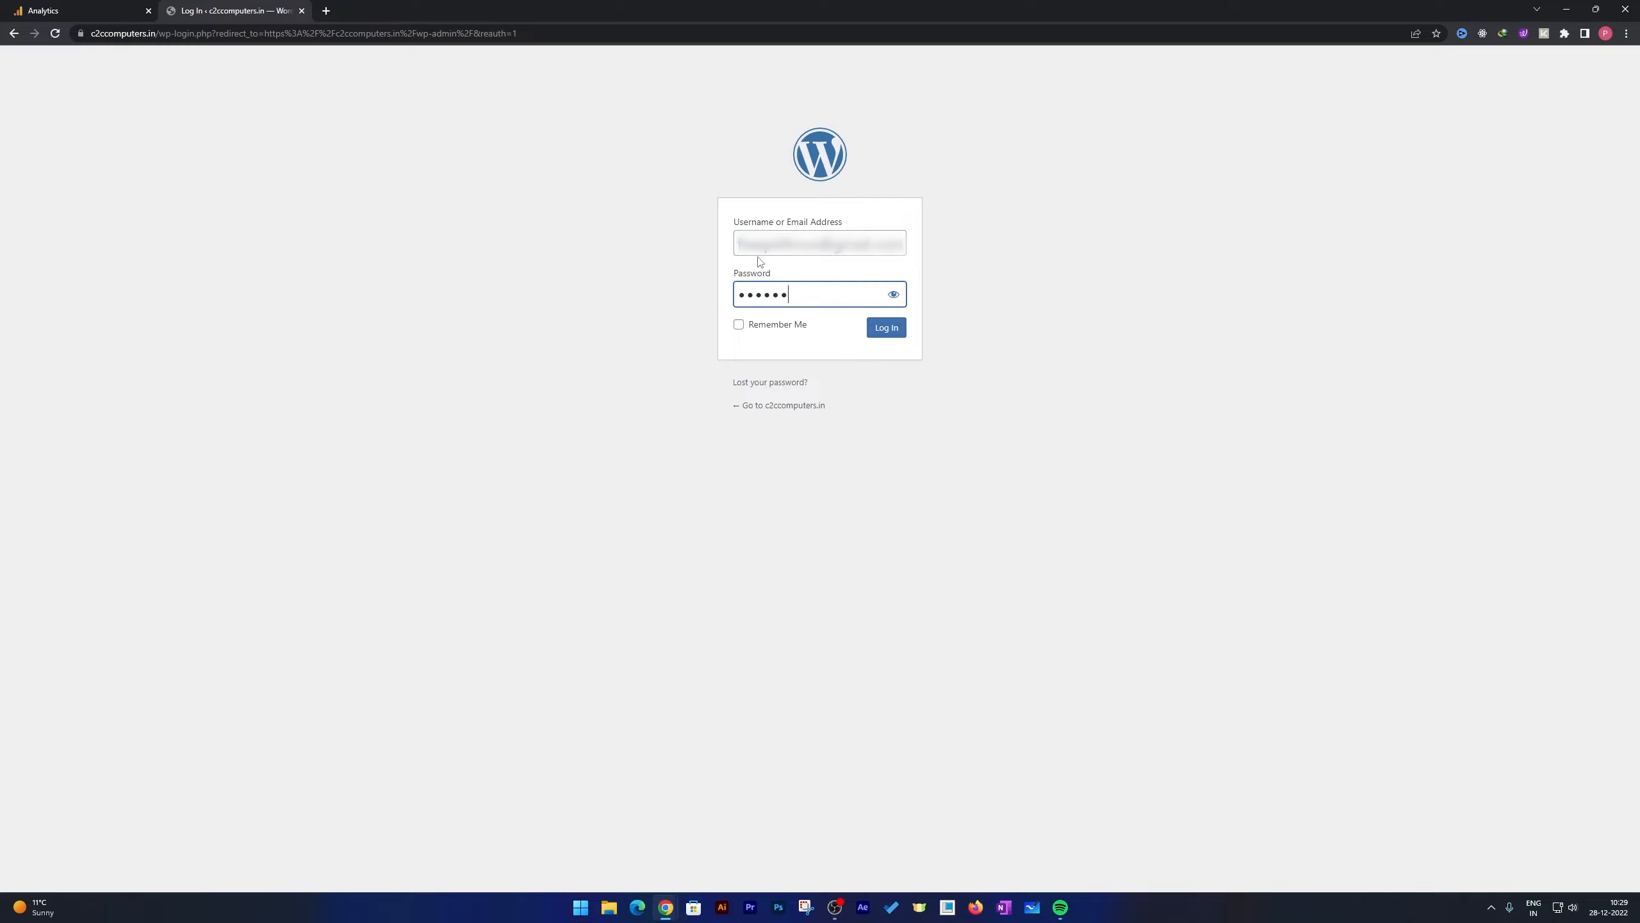
text([masked][masked])
key(Return)
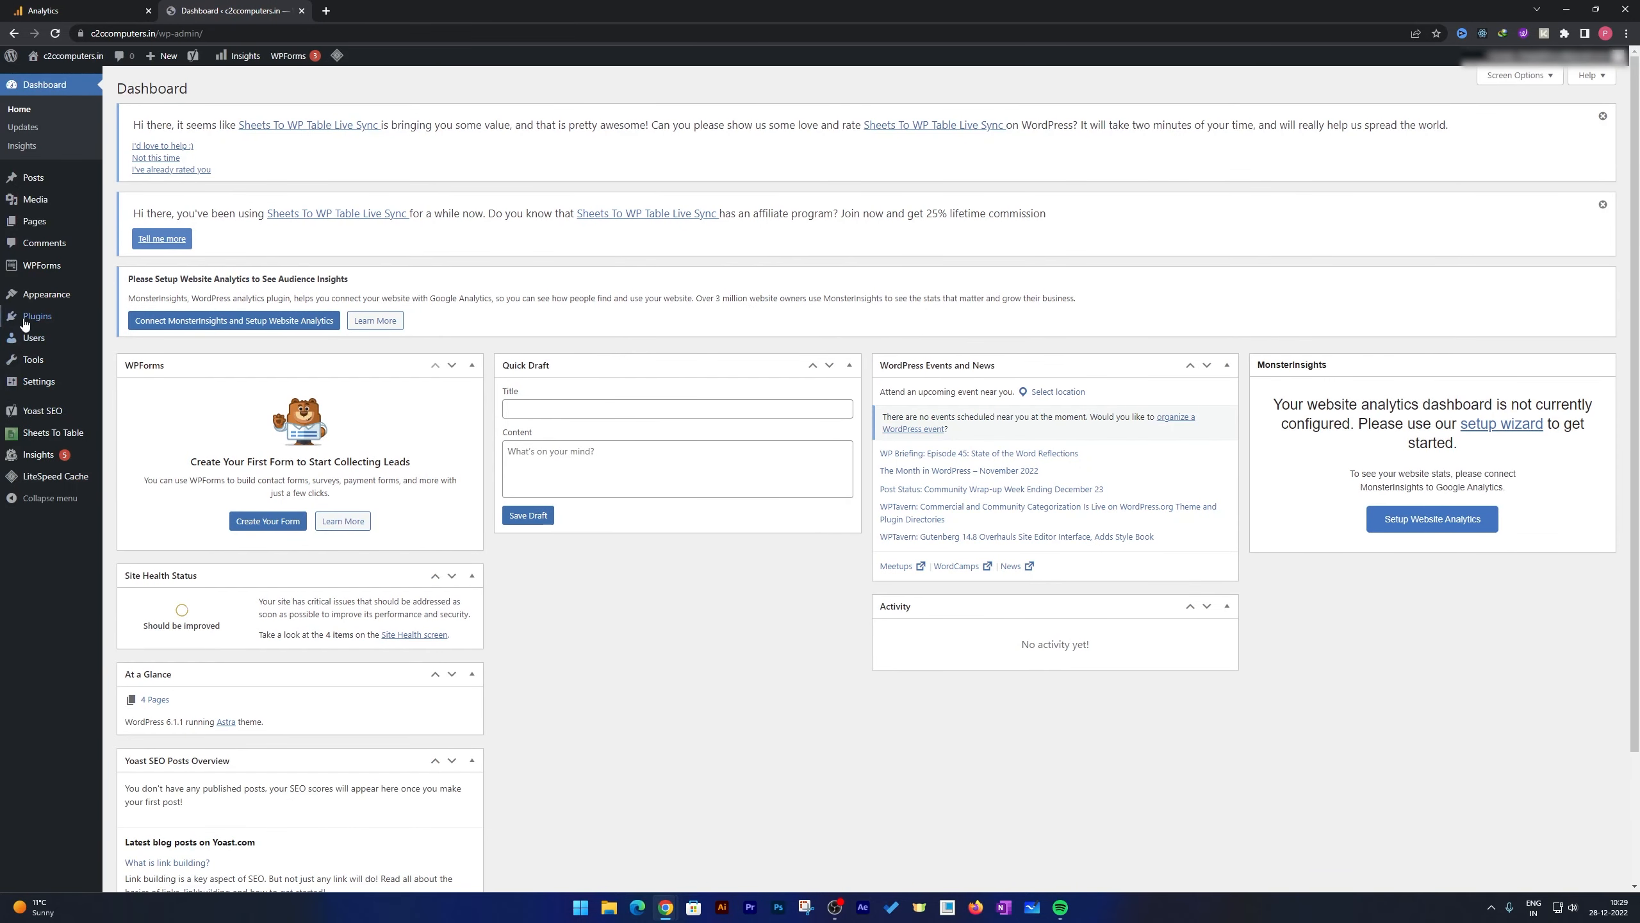
Step: Search the plugins available to add in WordPress for "monster"
mouse_move(25, 323)
click(144, 336)
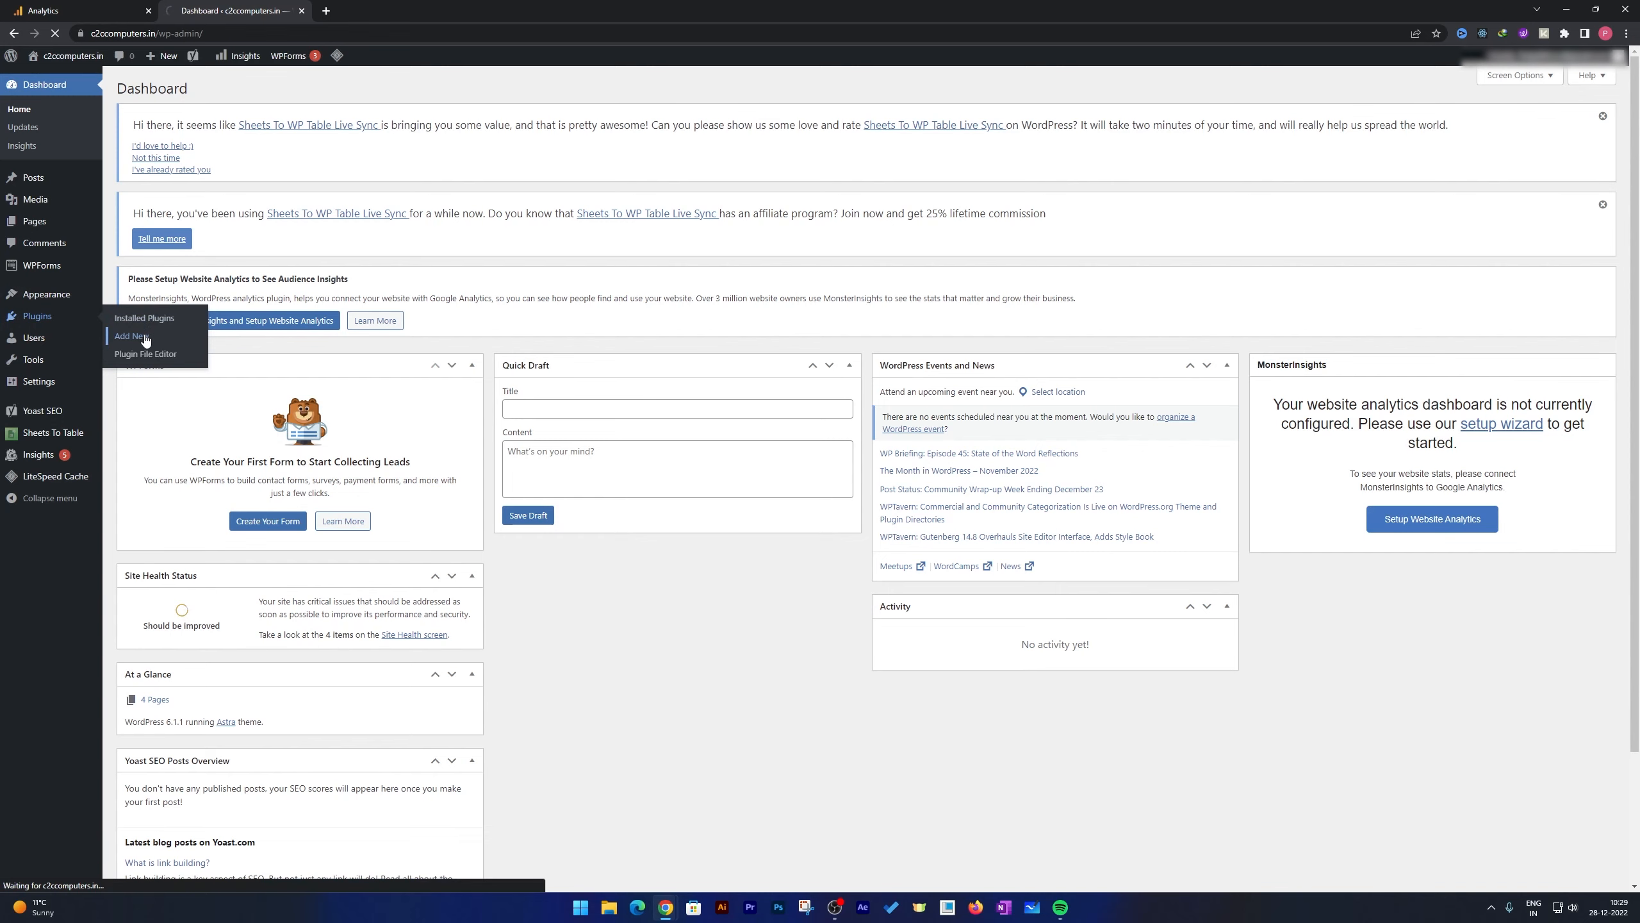
click(1507, 362)
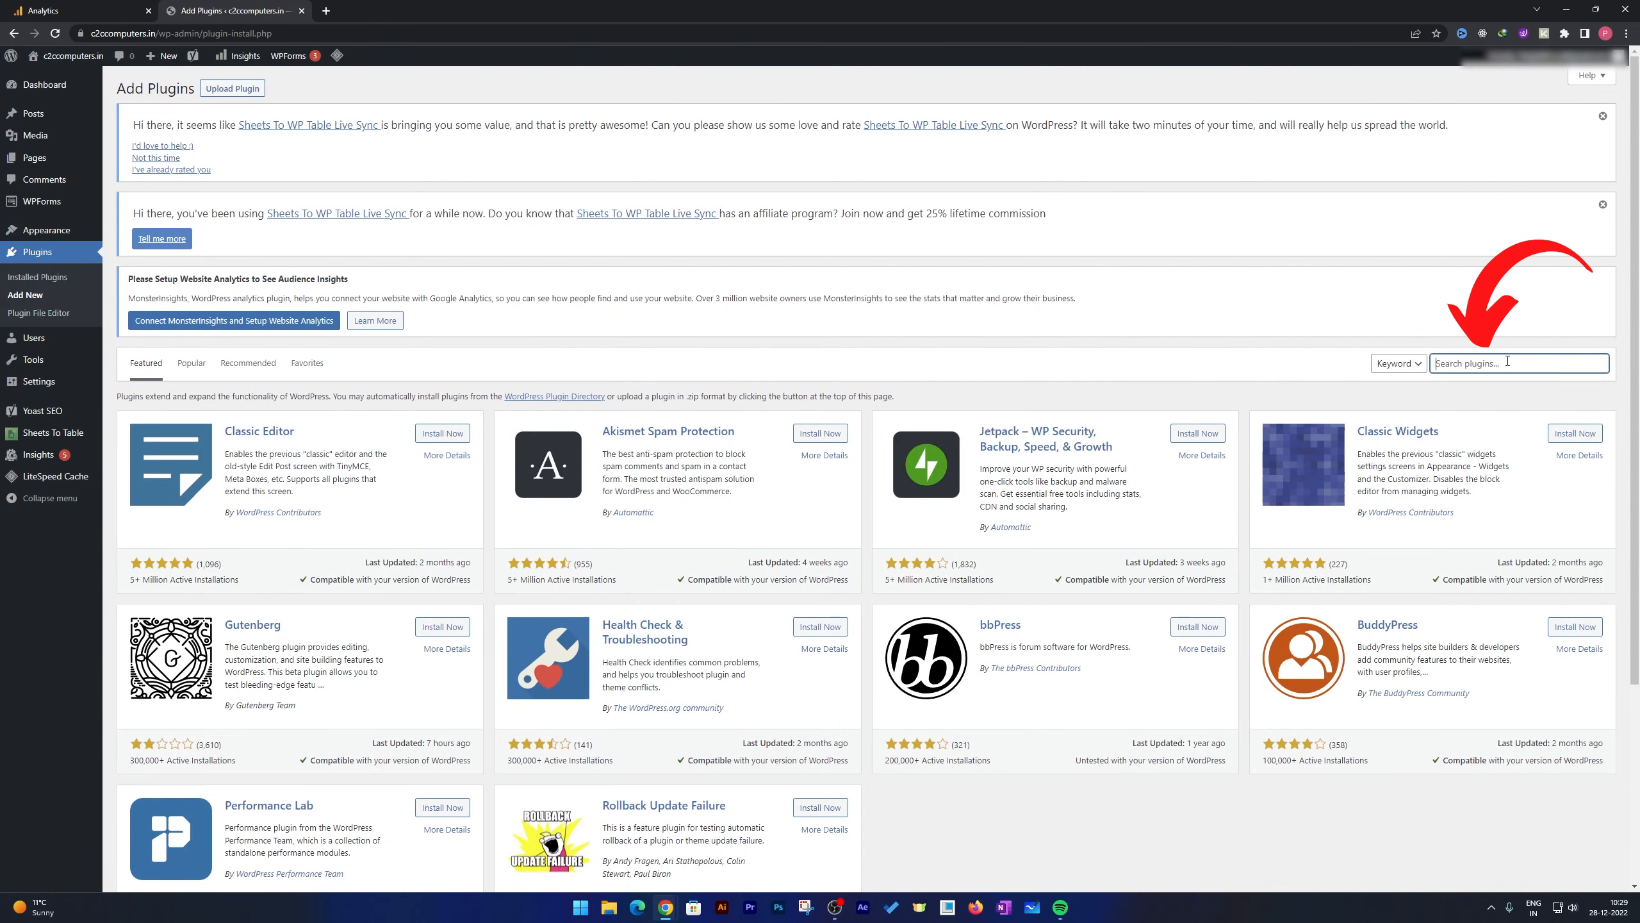
text(mosn)
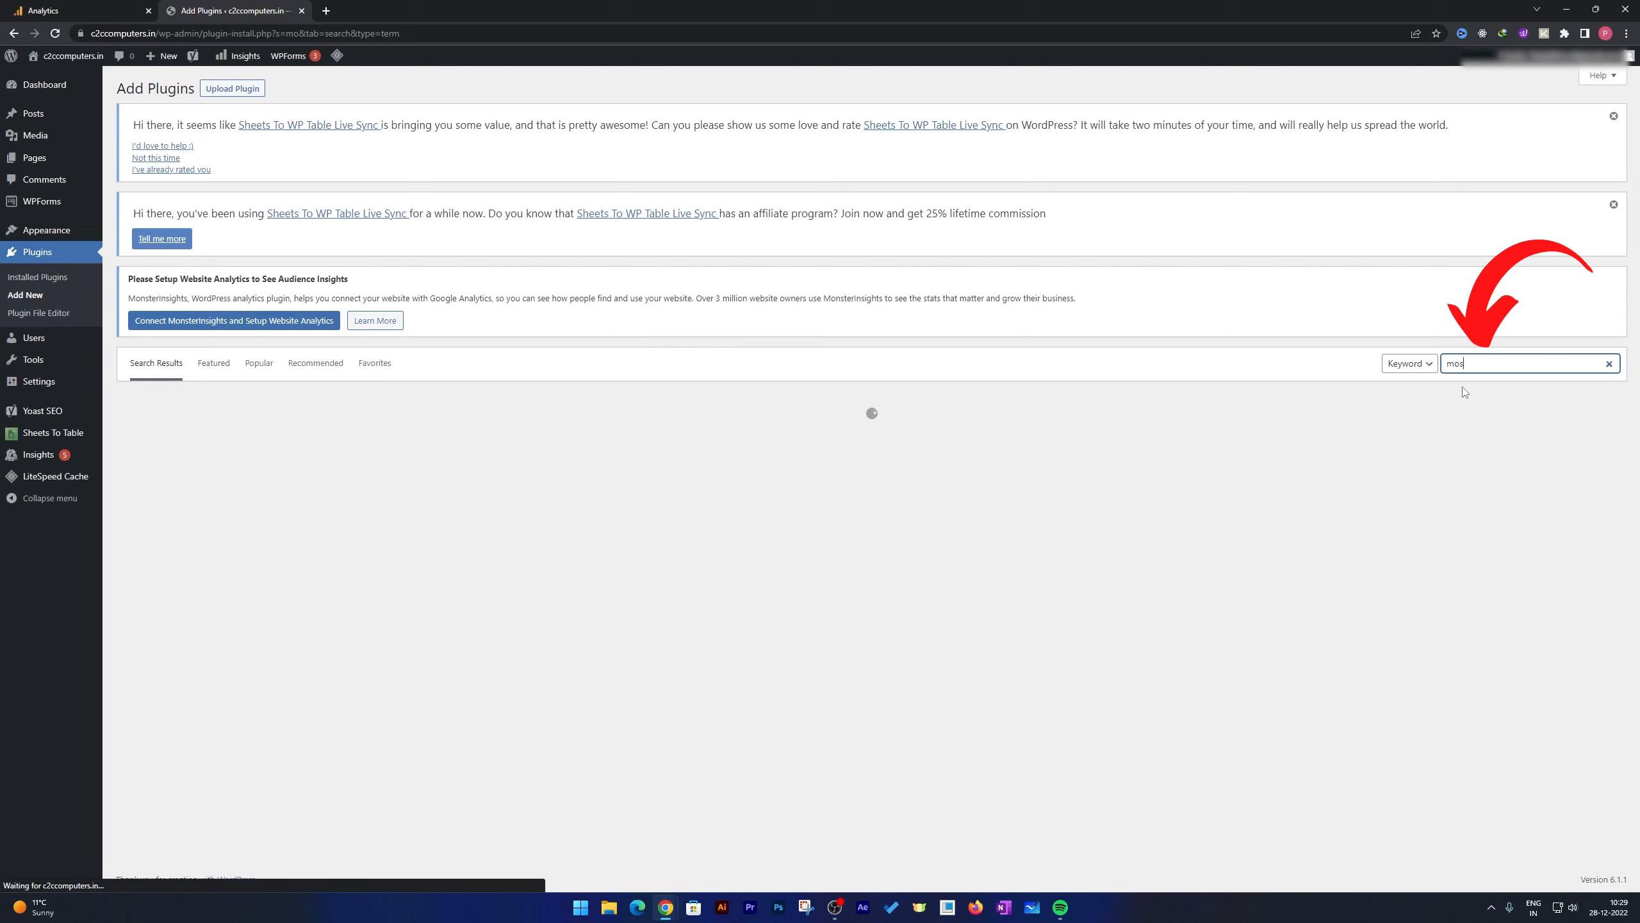
drag(1478, 366, 1416, 366)
text(monster)
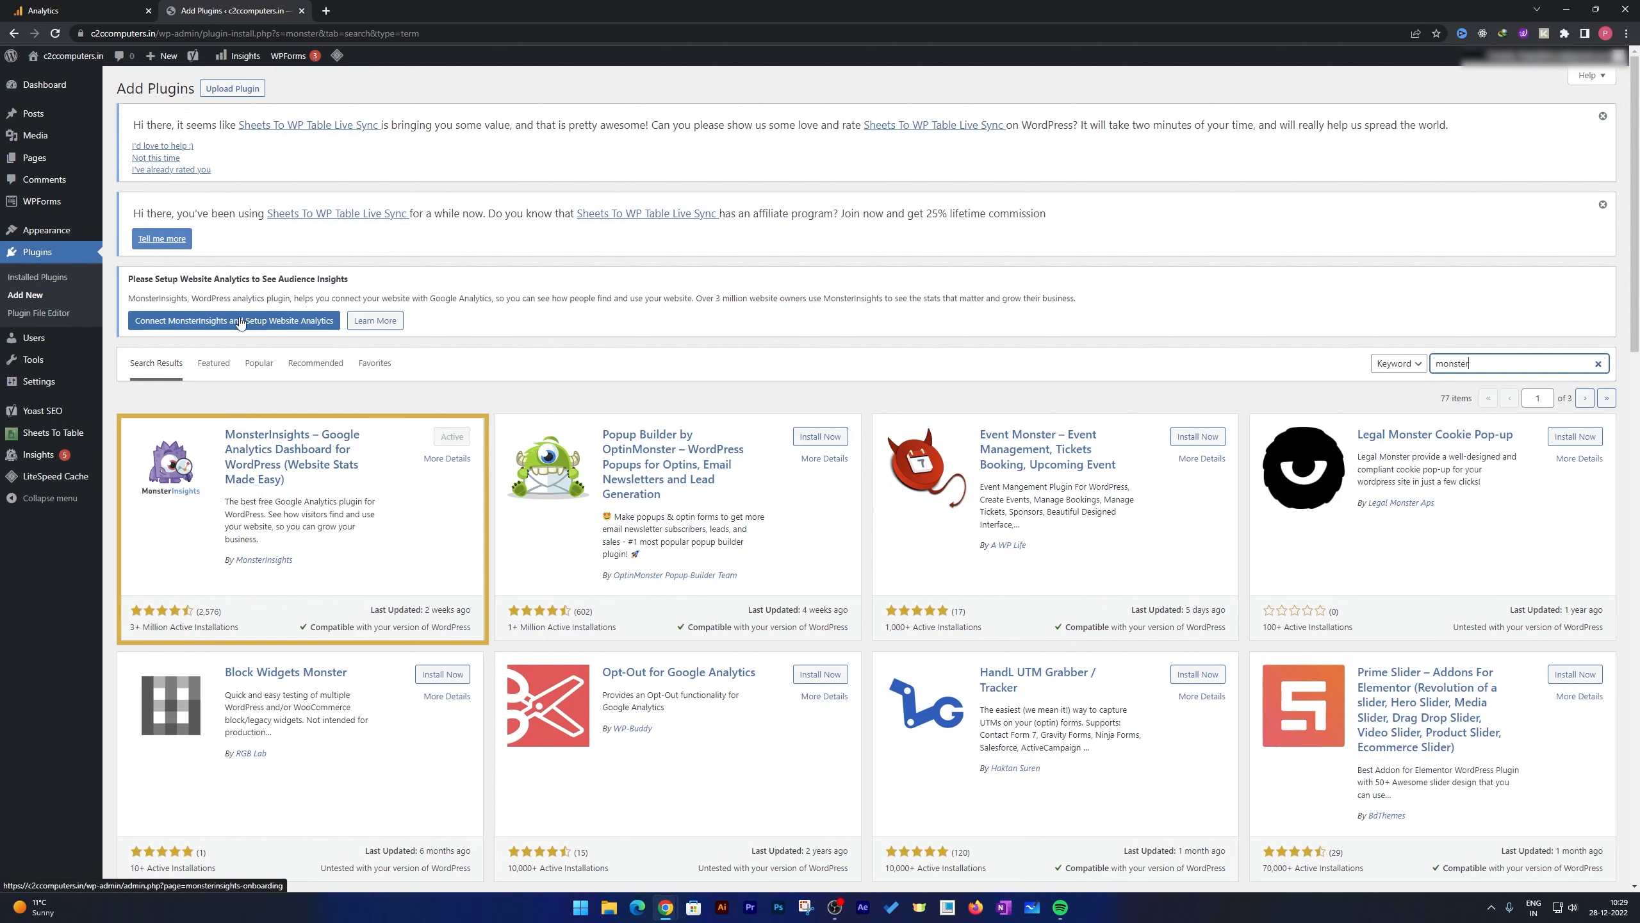
Step: Look through the details of the MonsterInsights – Google Analytics Dashboard for WordPress plugin and close them
click(315, 456)
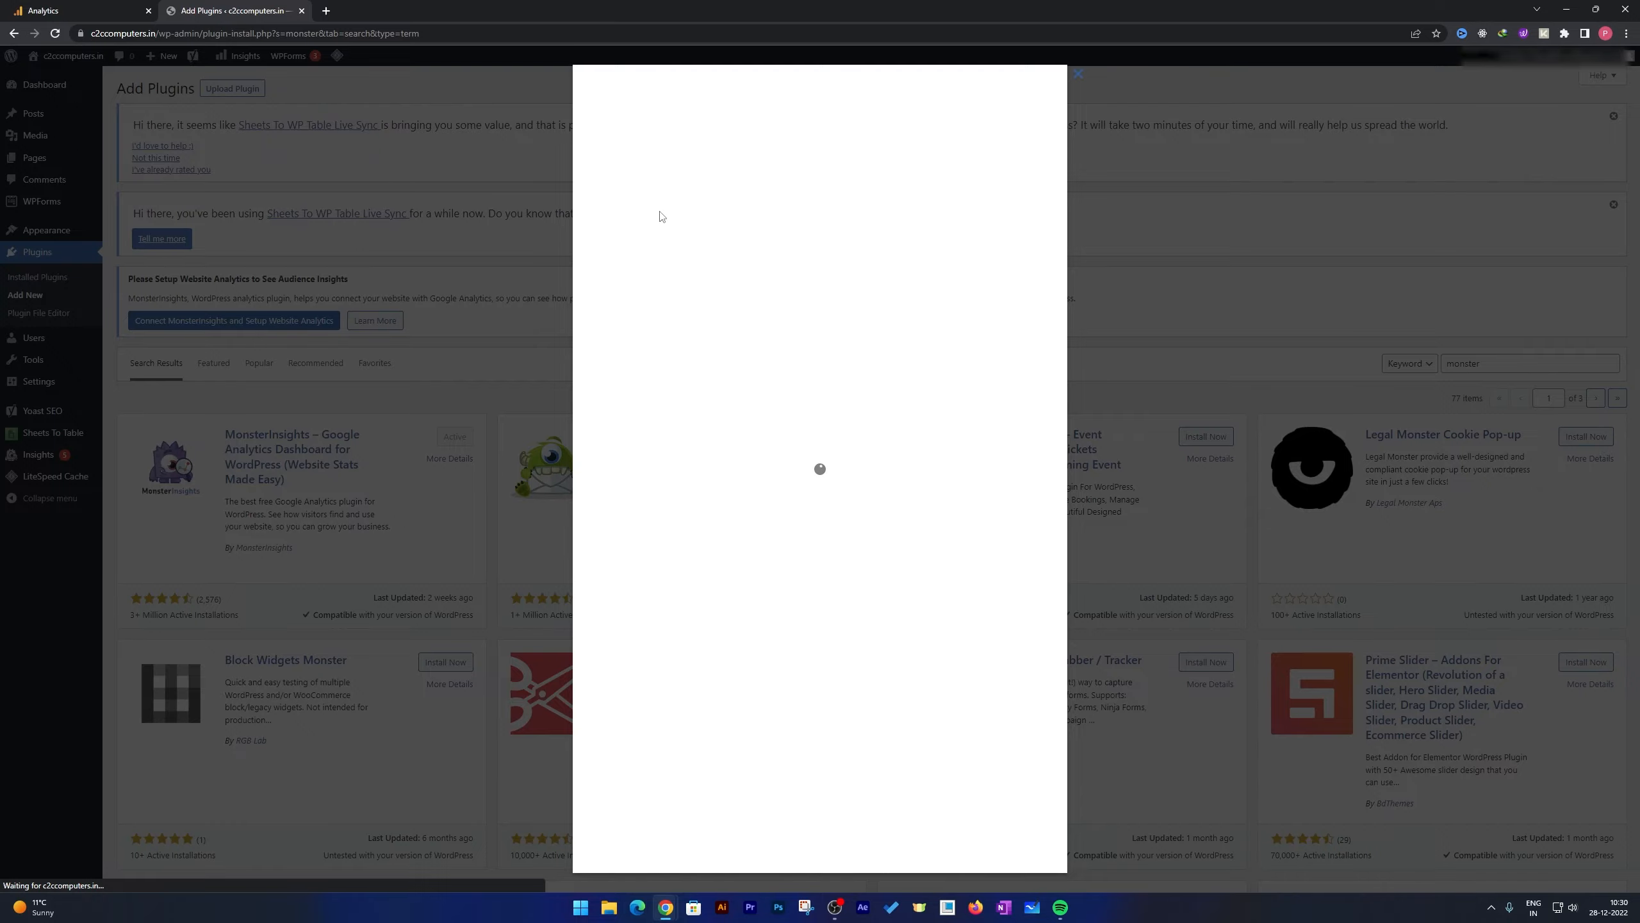
scroll(829, 395, down, 6)
scroll(829, 396, up, 5)
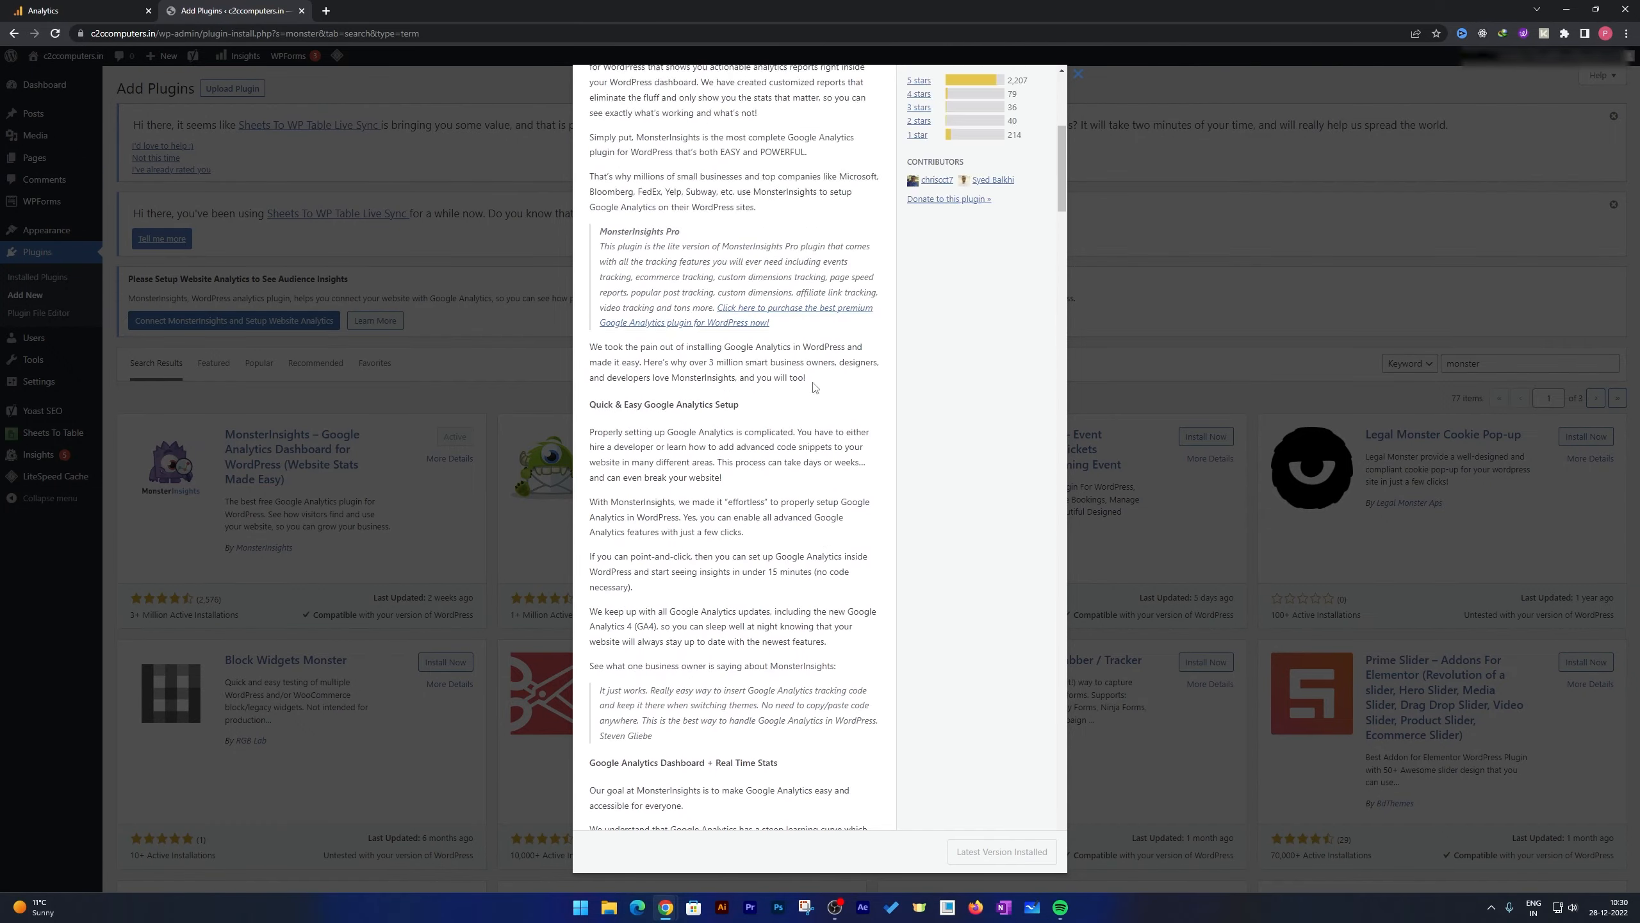
click(1076, 75)
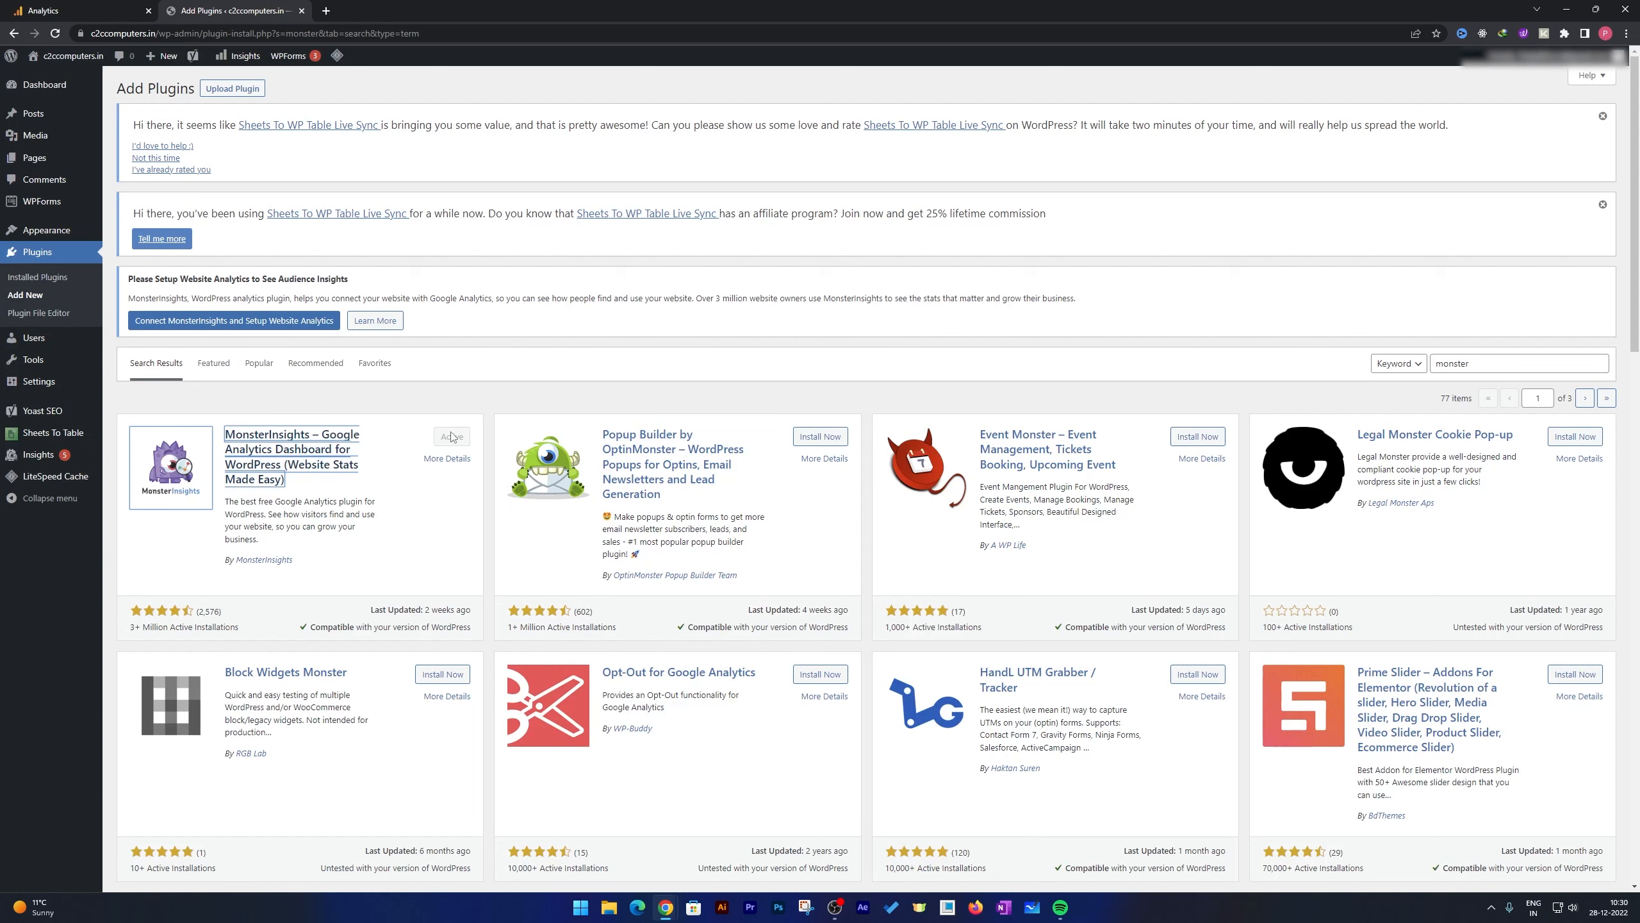
Step: Launch the MonsterInsights setup wizard from the plugin's Insights reports page
mouse_move(35, 464)
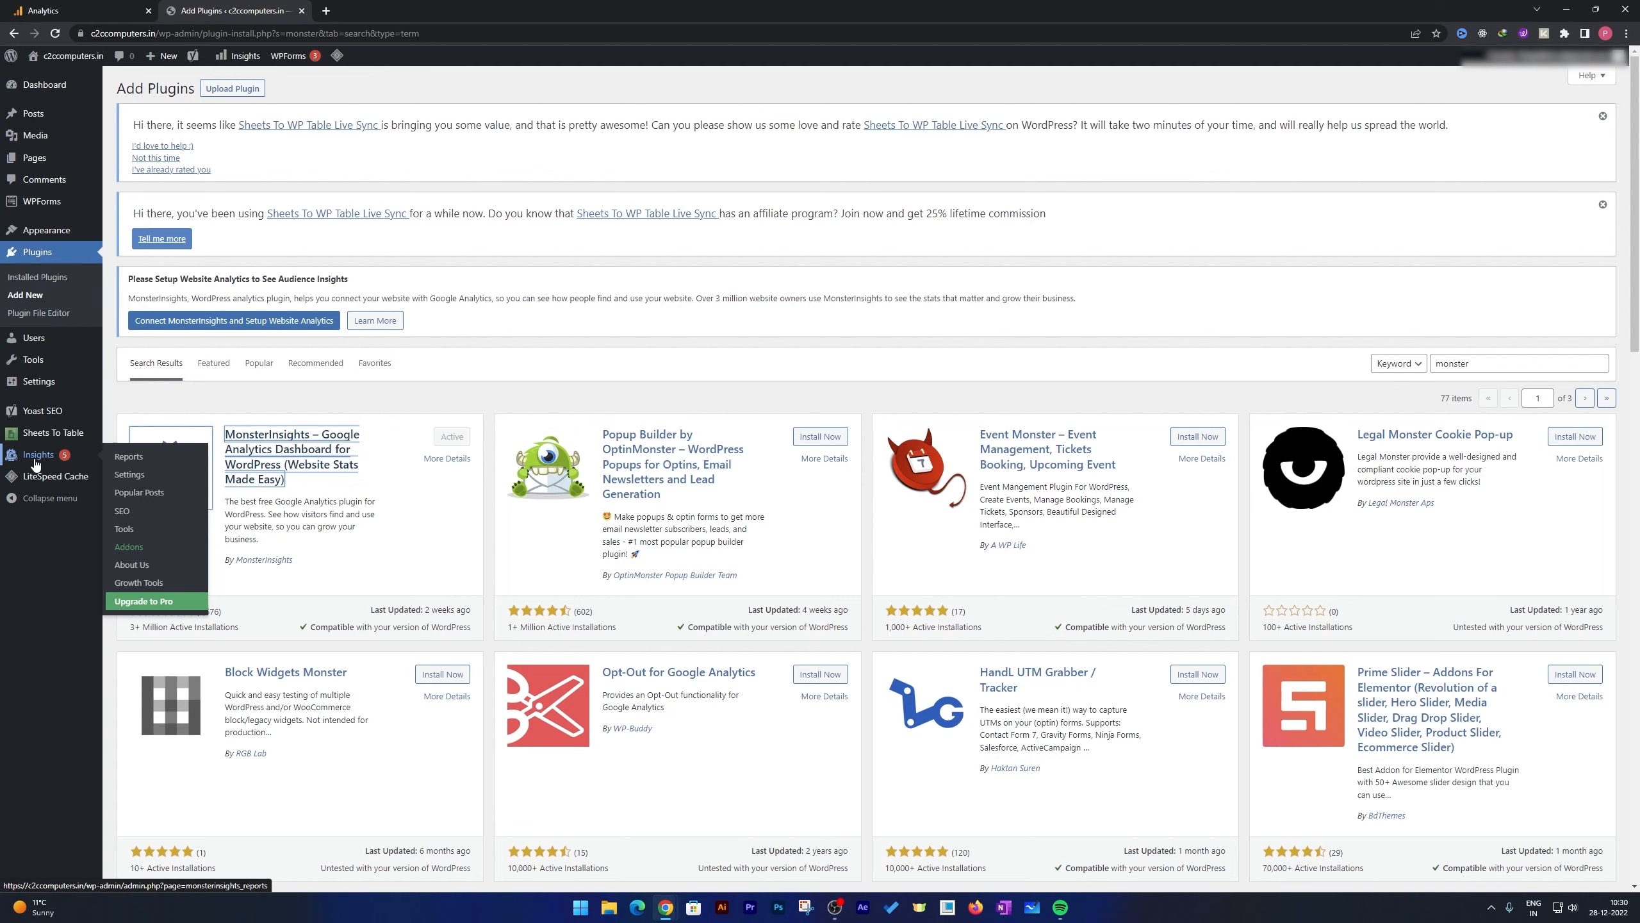
click(35, 464)
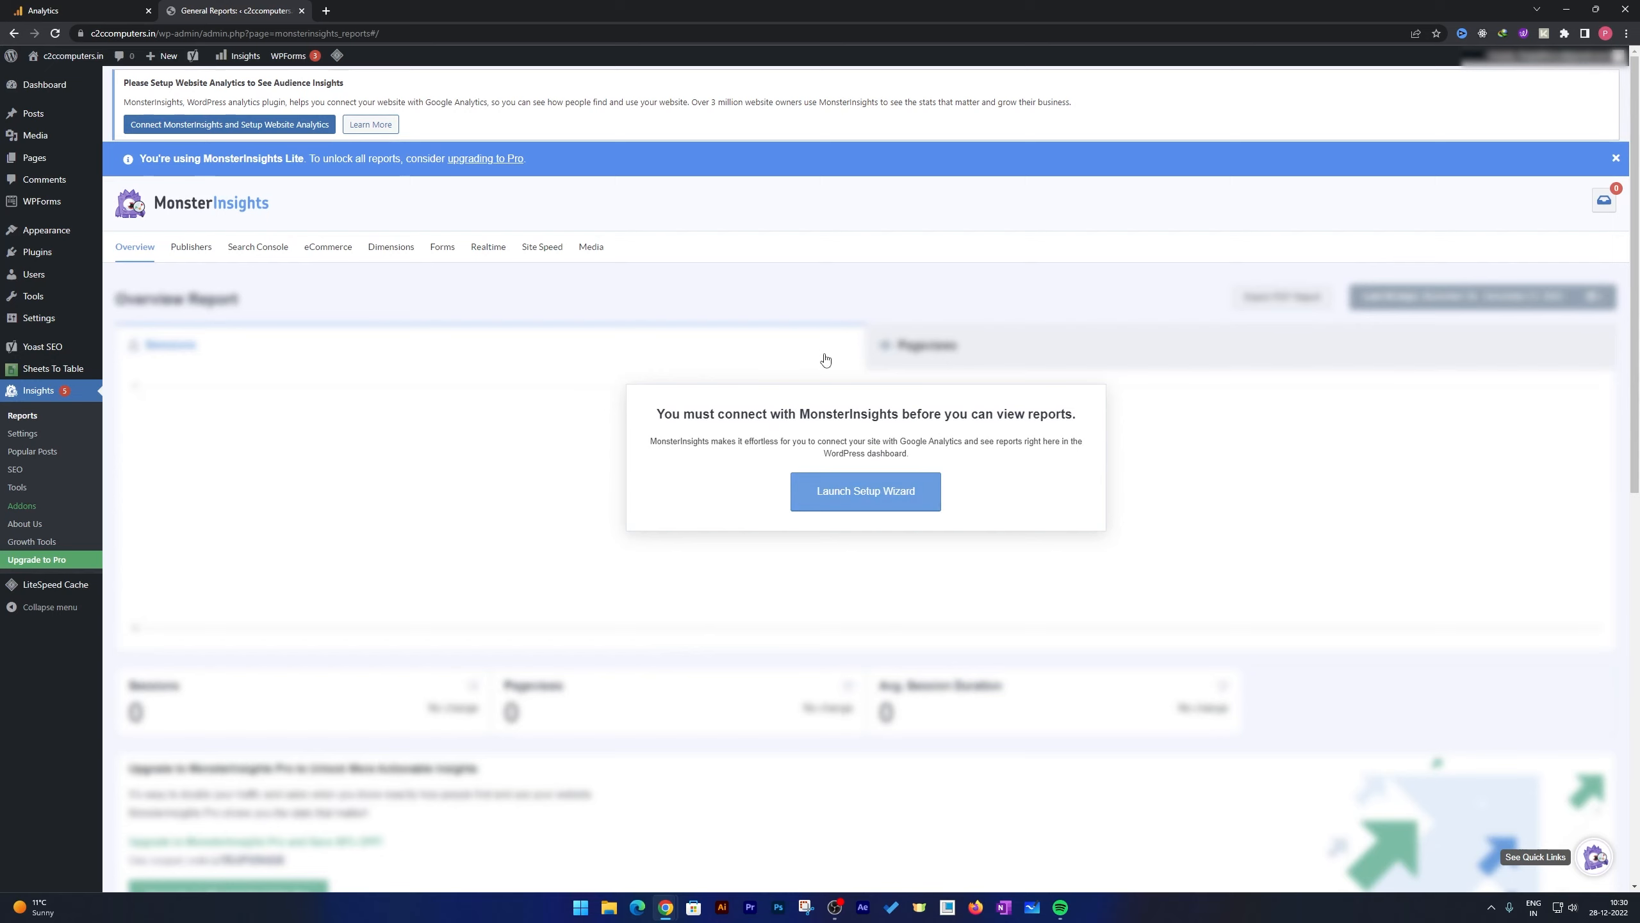
click(877, 493)
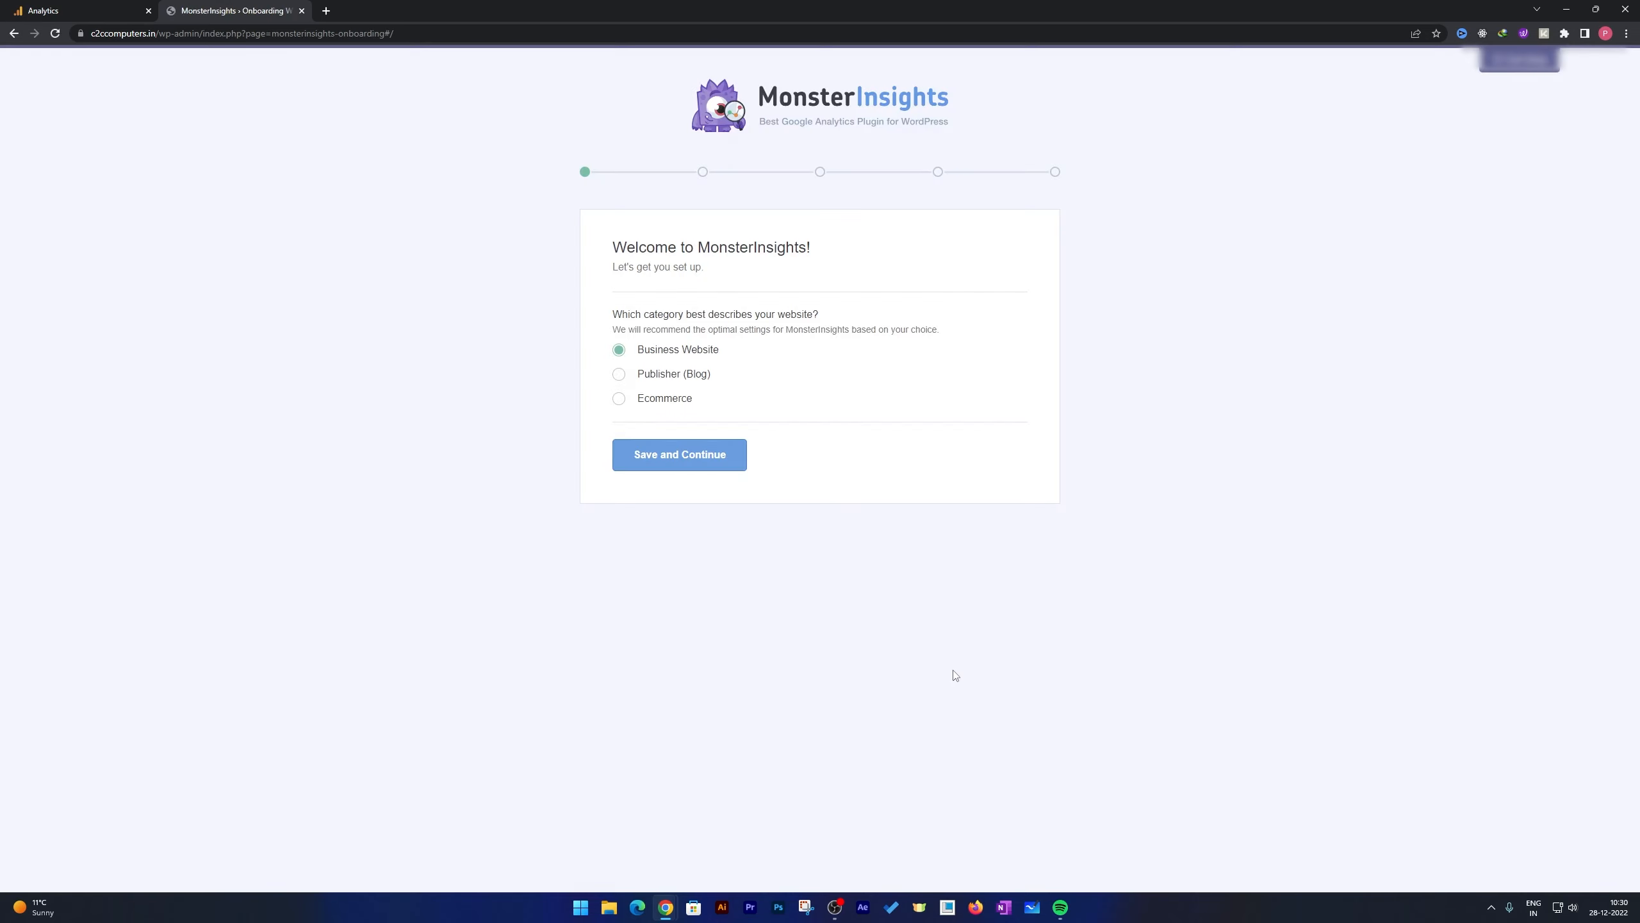
Step: Set the website category to Ecommerce in the setup wizard and continue
click(632, 403)
click(658, 375)
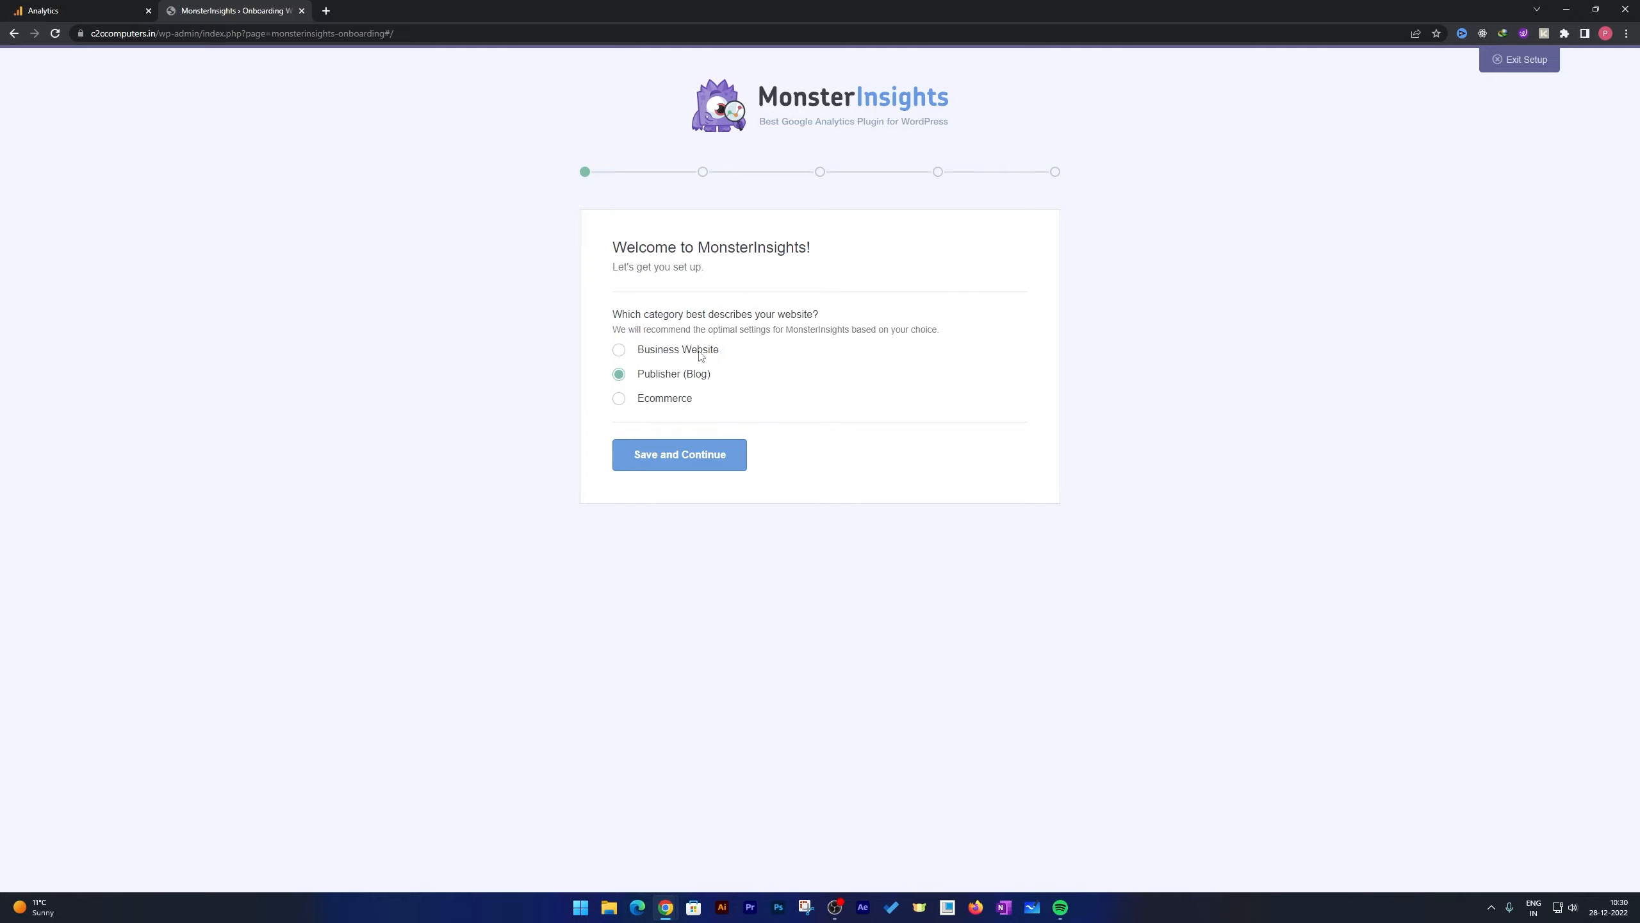
click(701, 354)
click(690, 397)
click(741, 454)
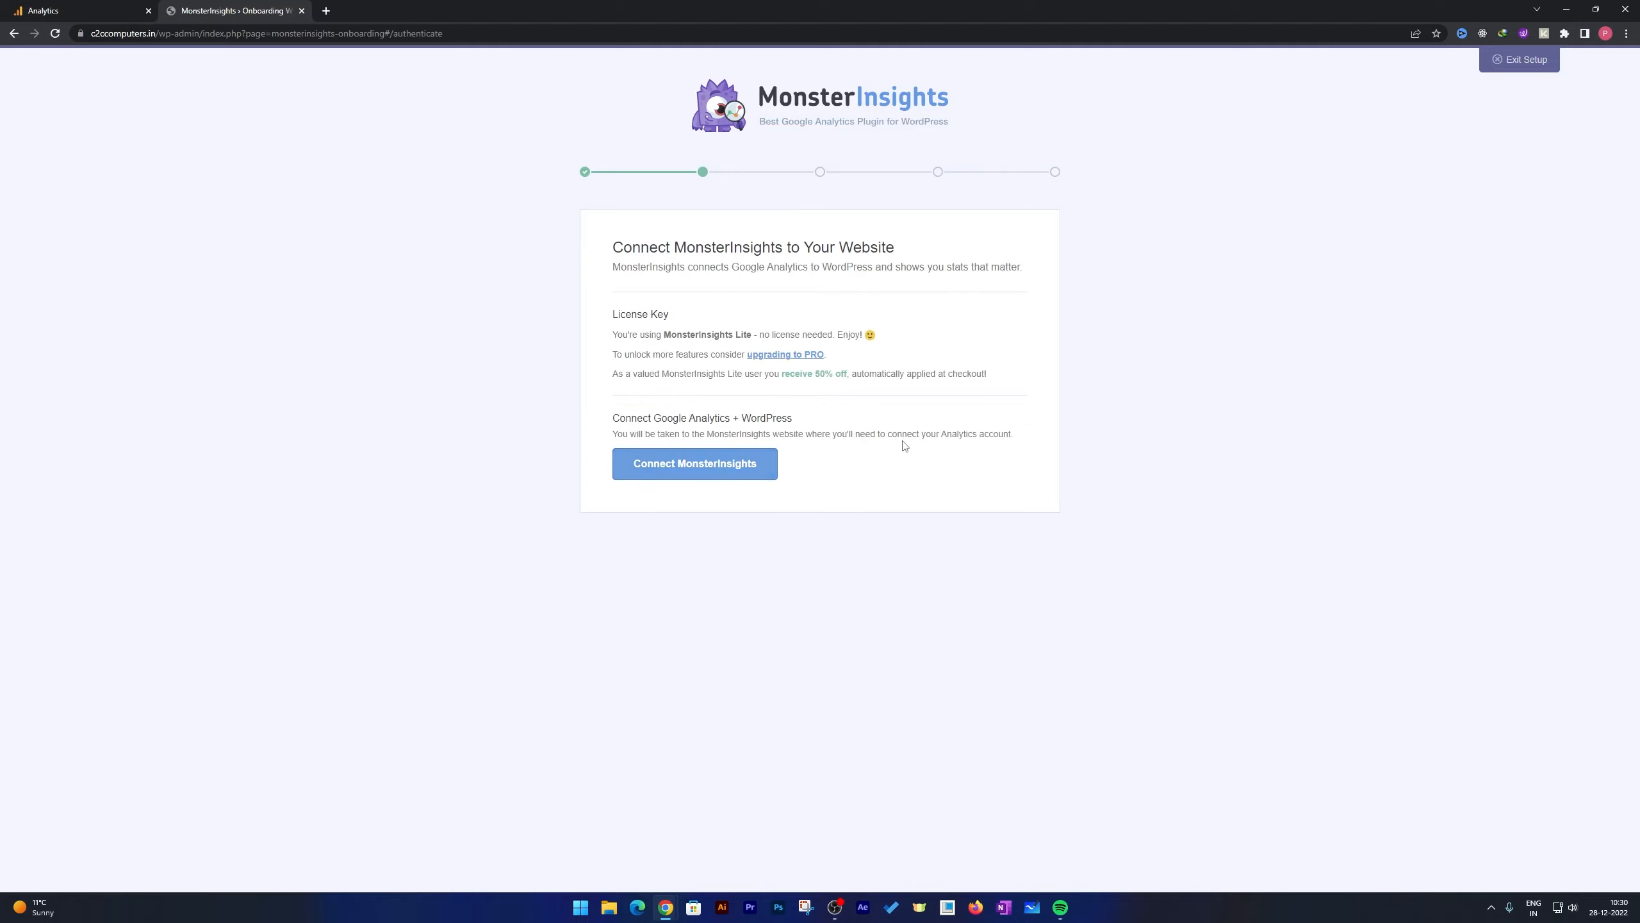
Step: Connect MonsterInsights to the Google account that holds the Analytics property and allow the requested access
click(743, 465)
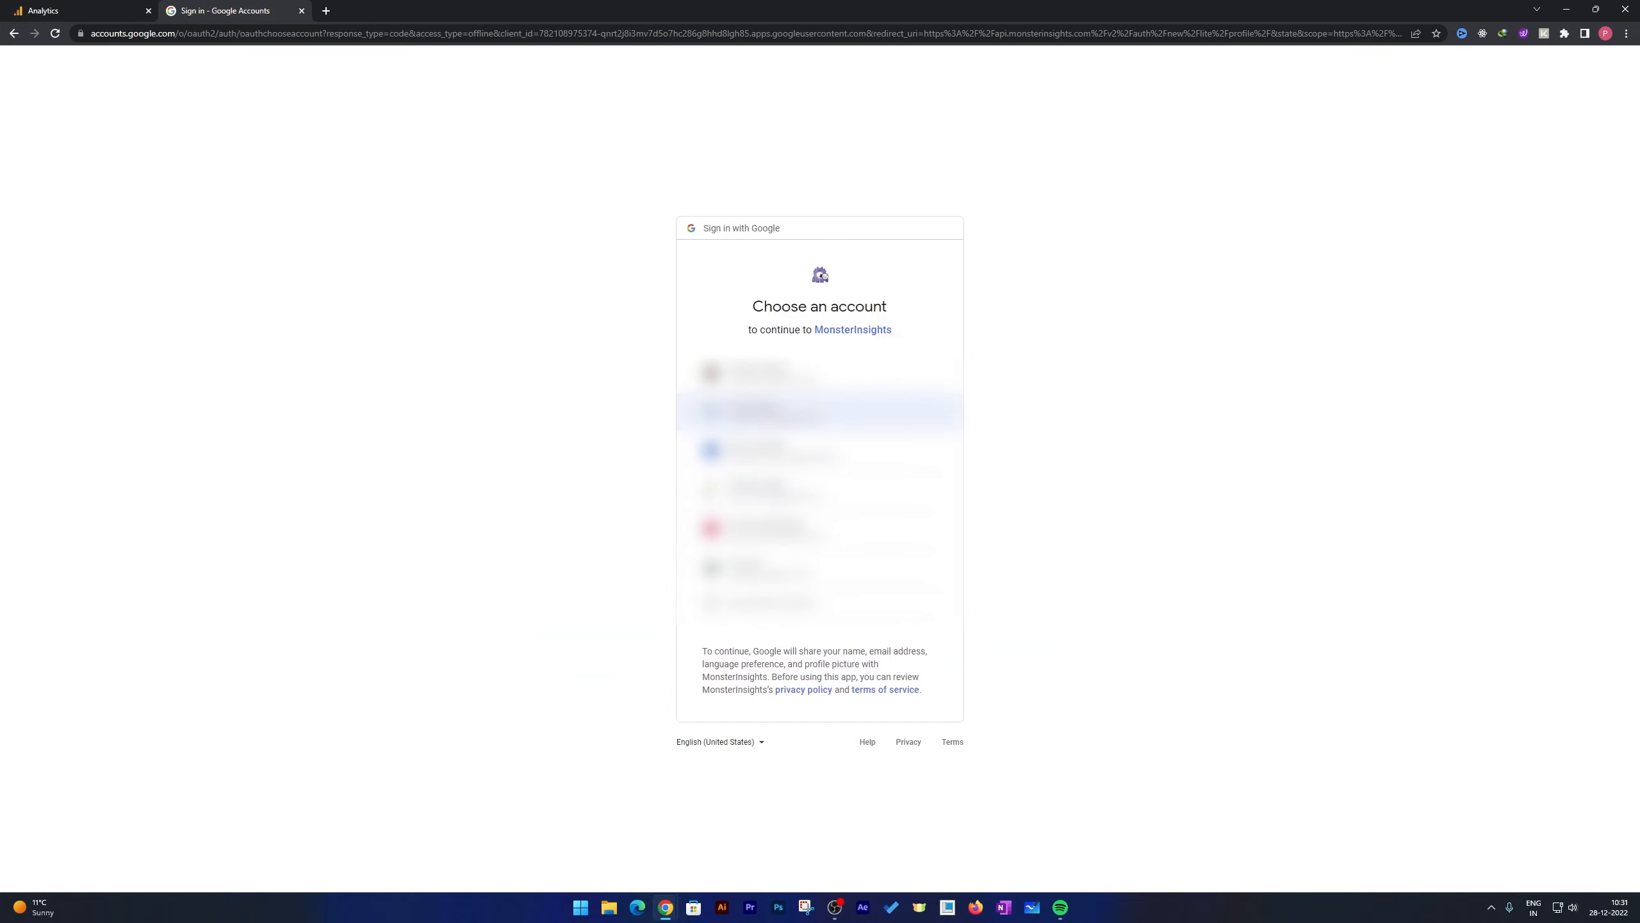
click(787, 415)
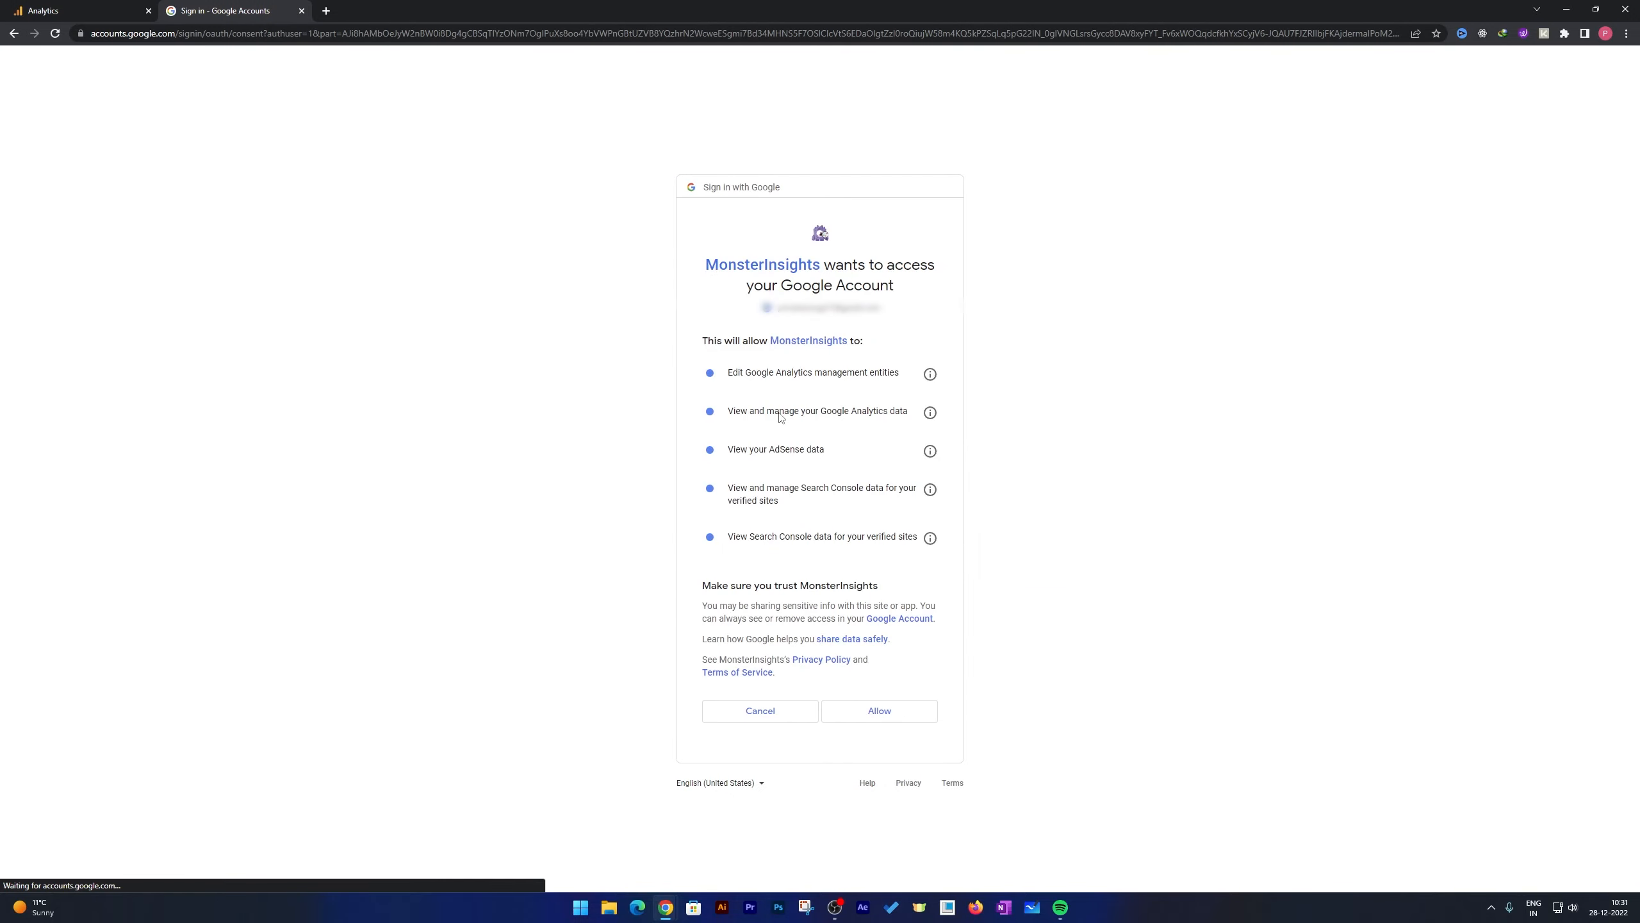
click(882, 710)
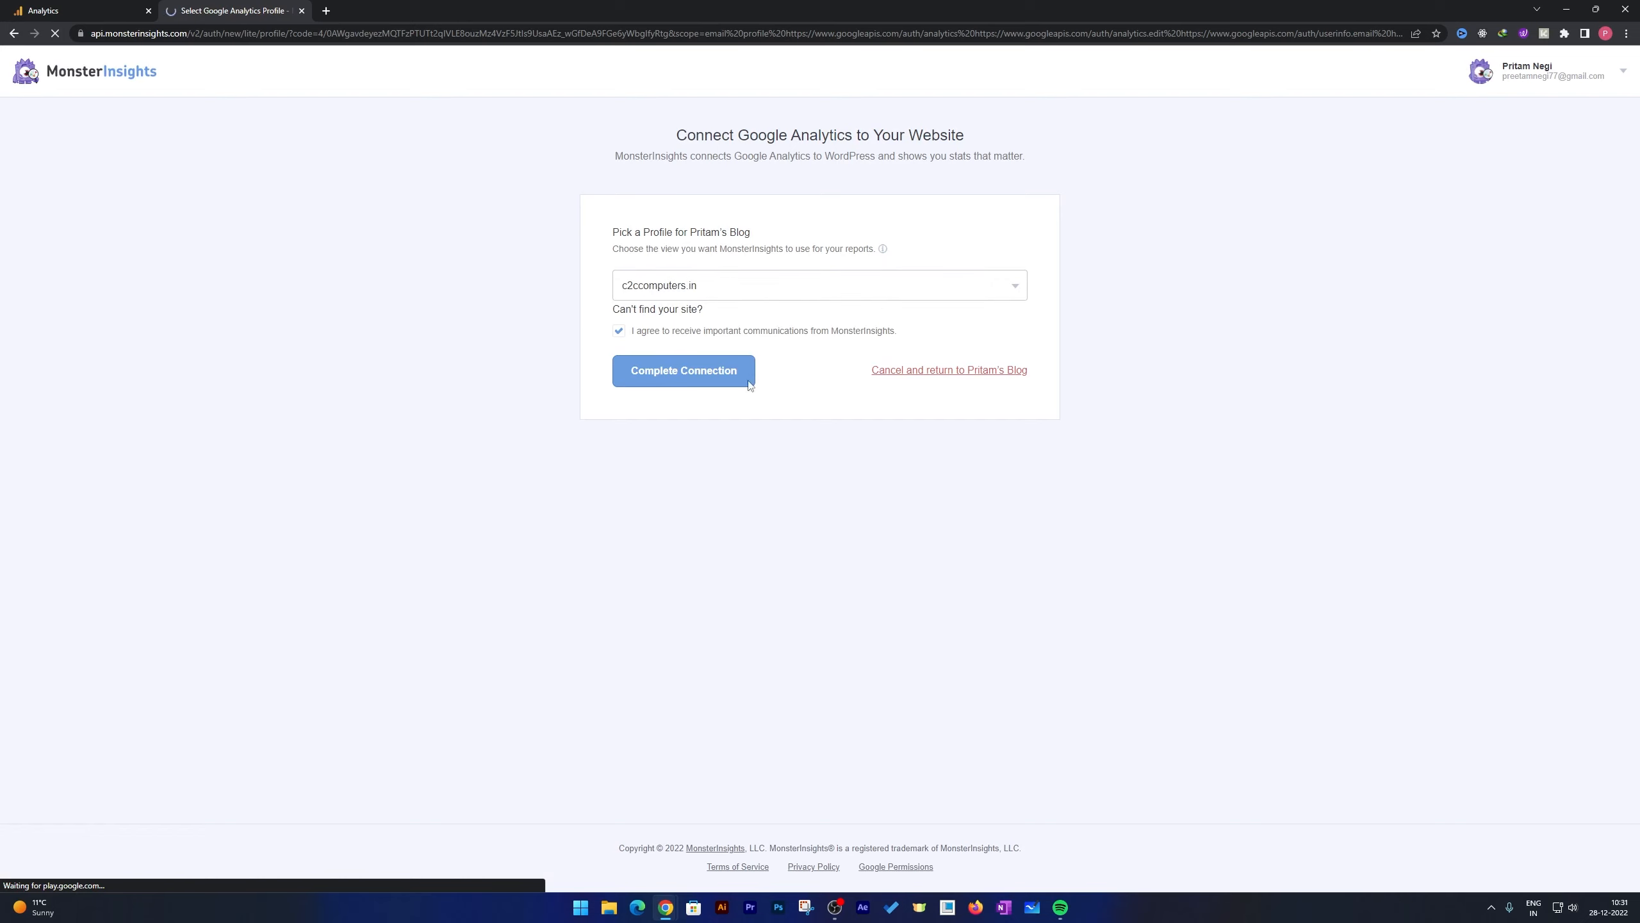
Step: Select the Google Analytics 4 property c2ccomputers.in as the site's profile and complete the connection
click(758, 285)
click(1042, 278)
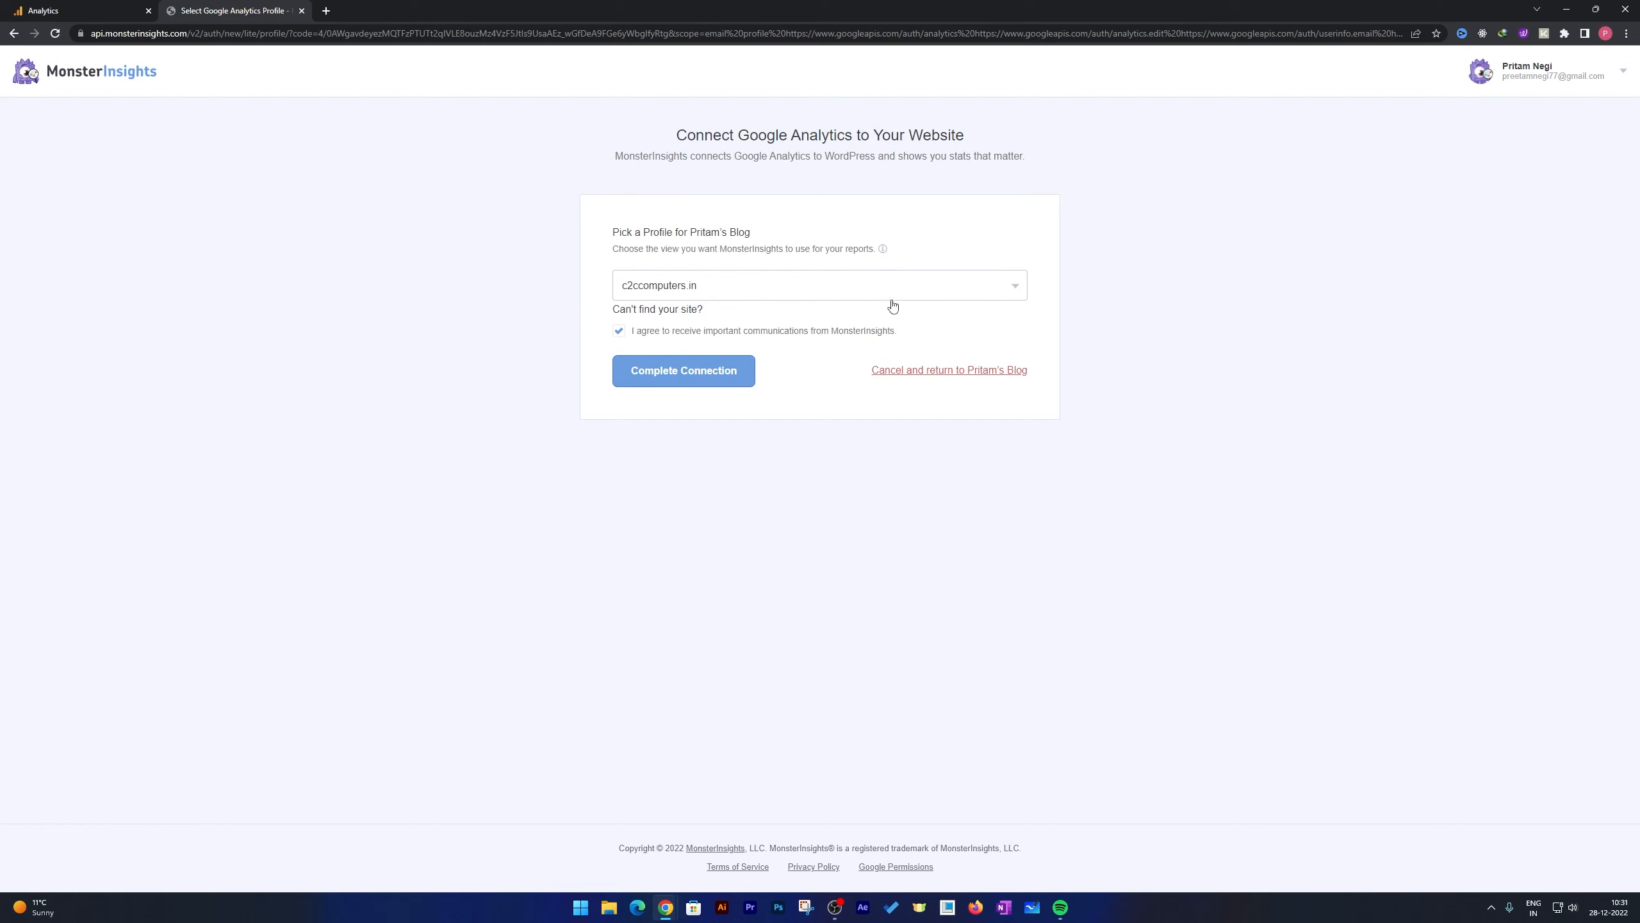
click(874, 291)
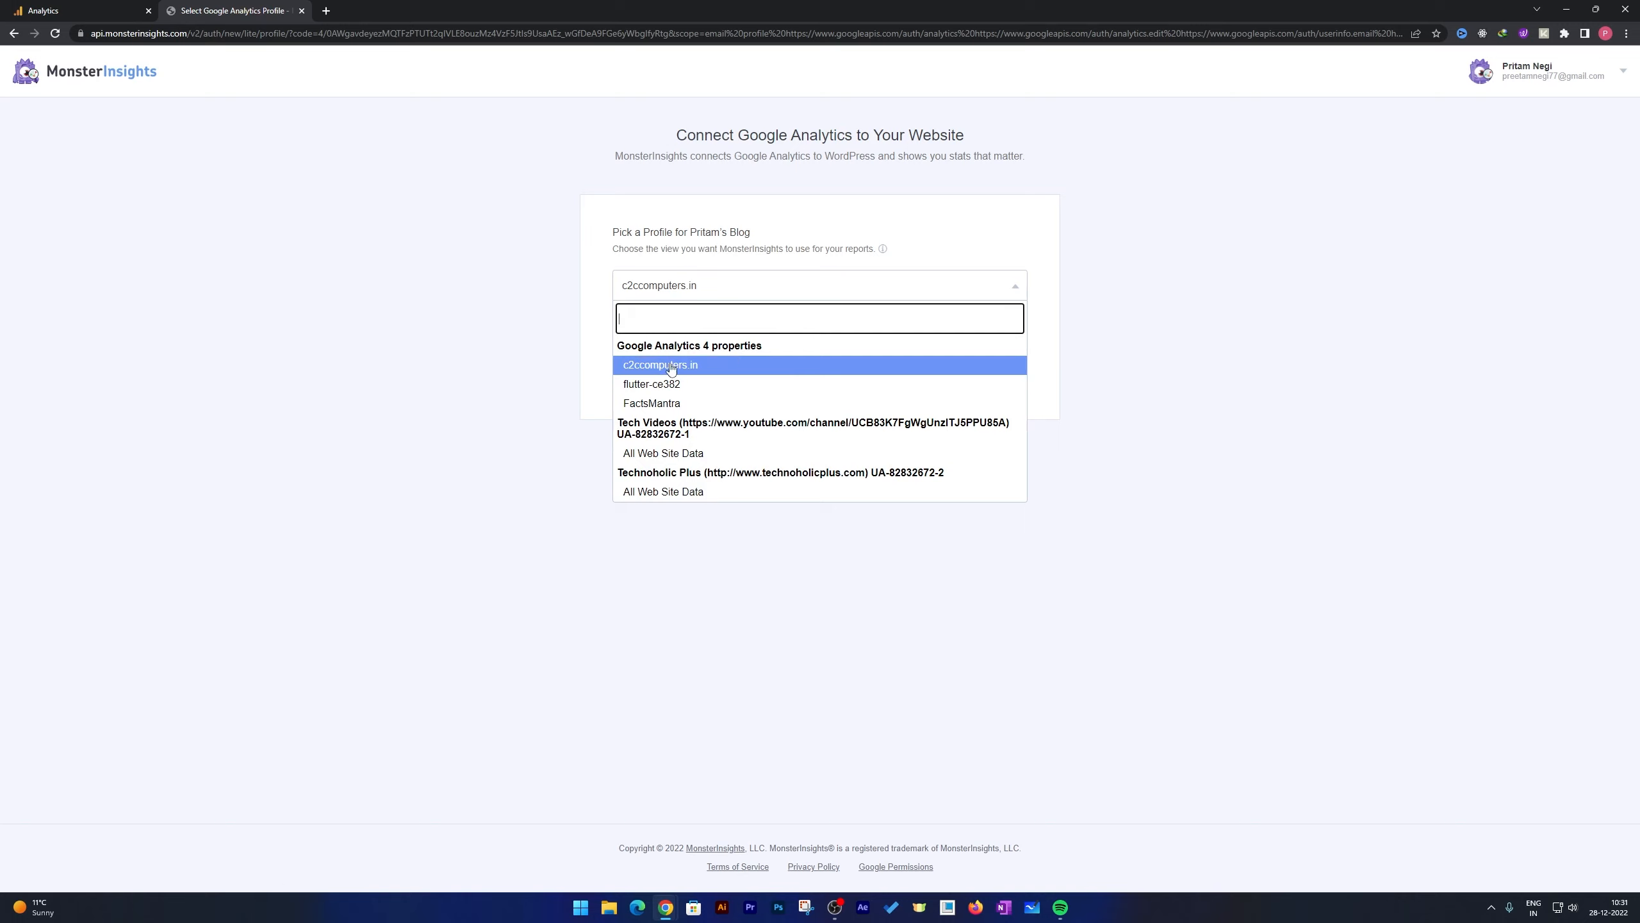
click(737, 367)
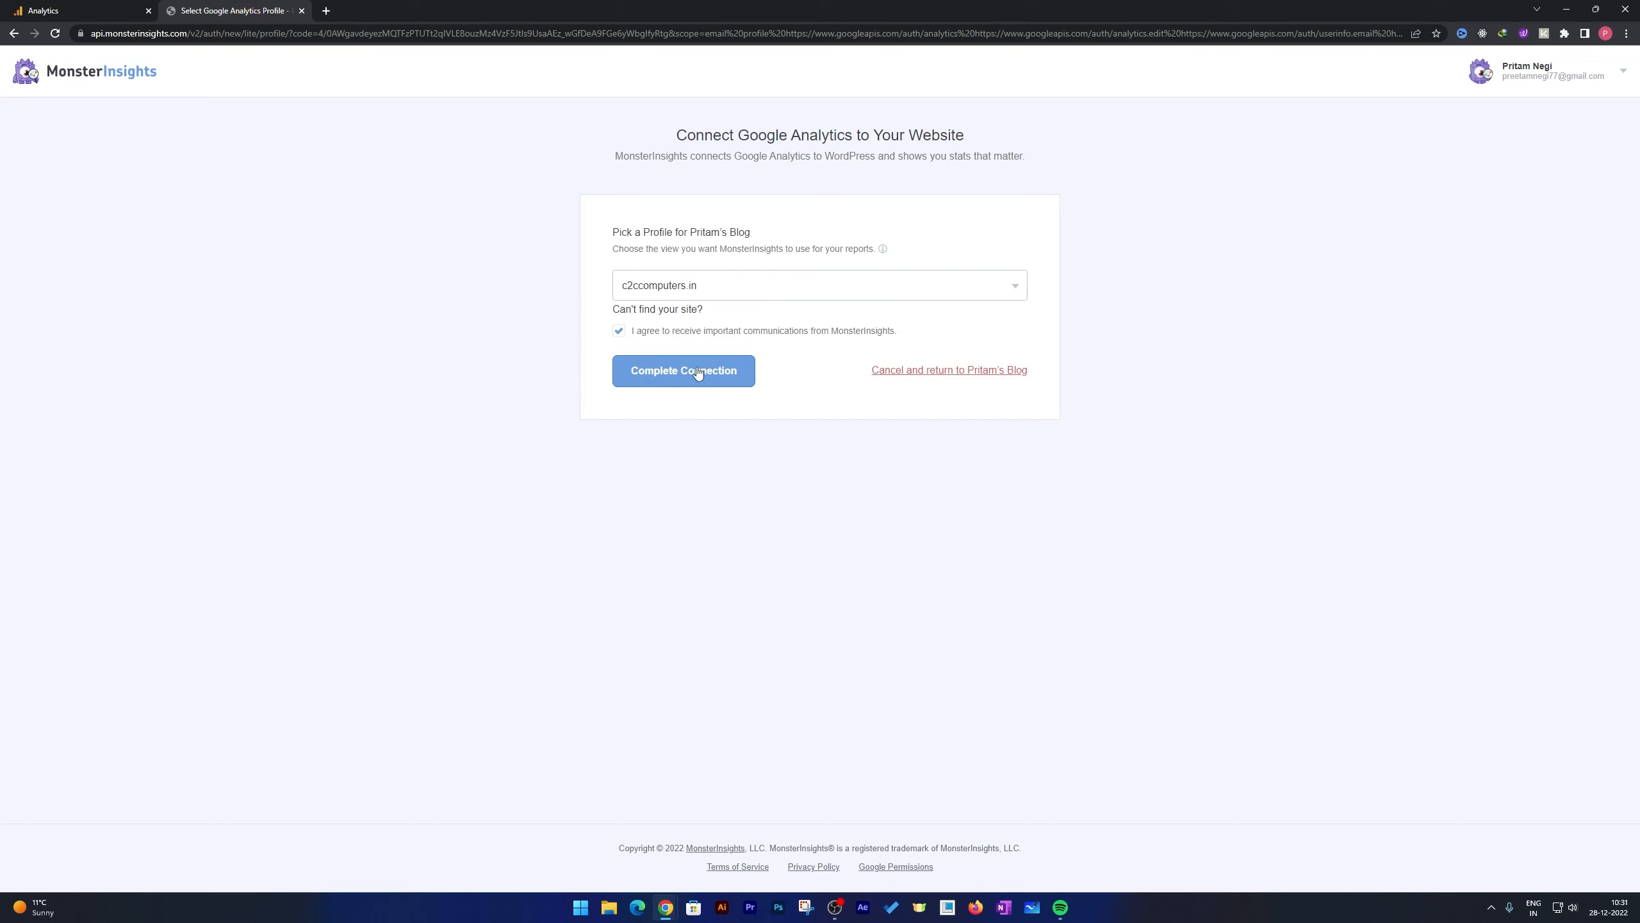
click(698, 371)
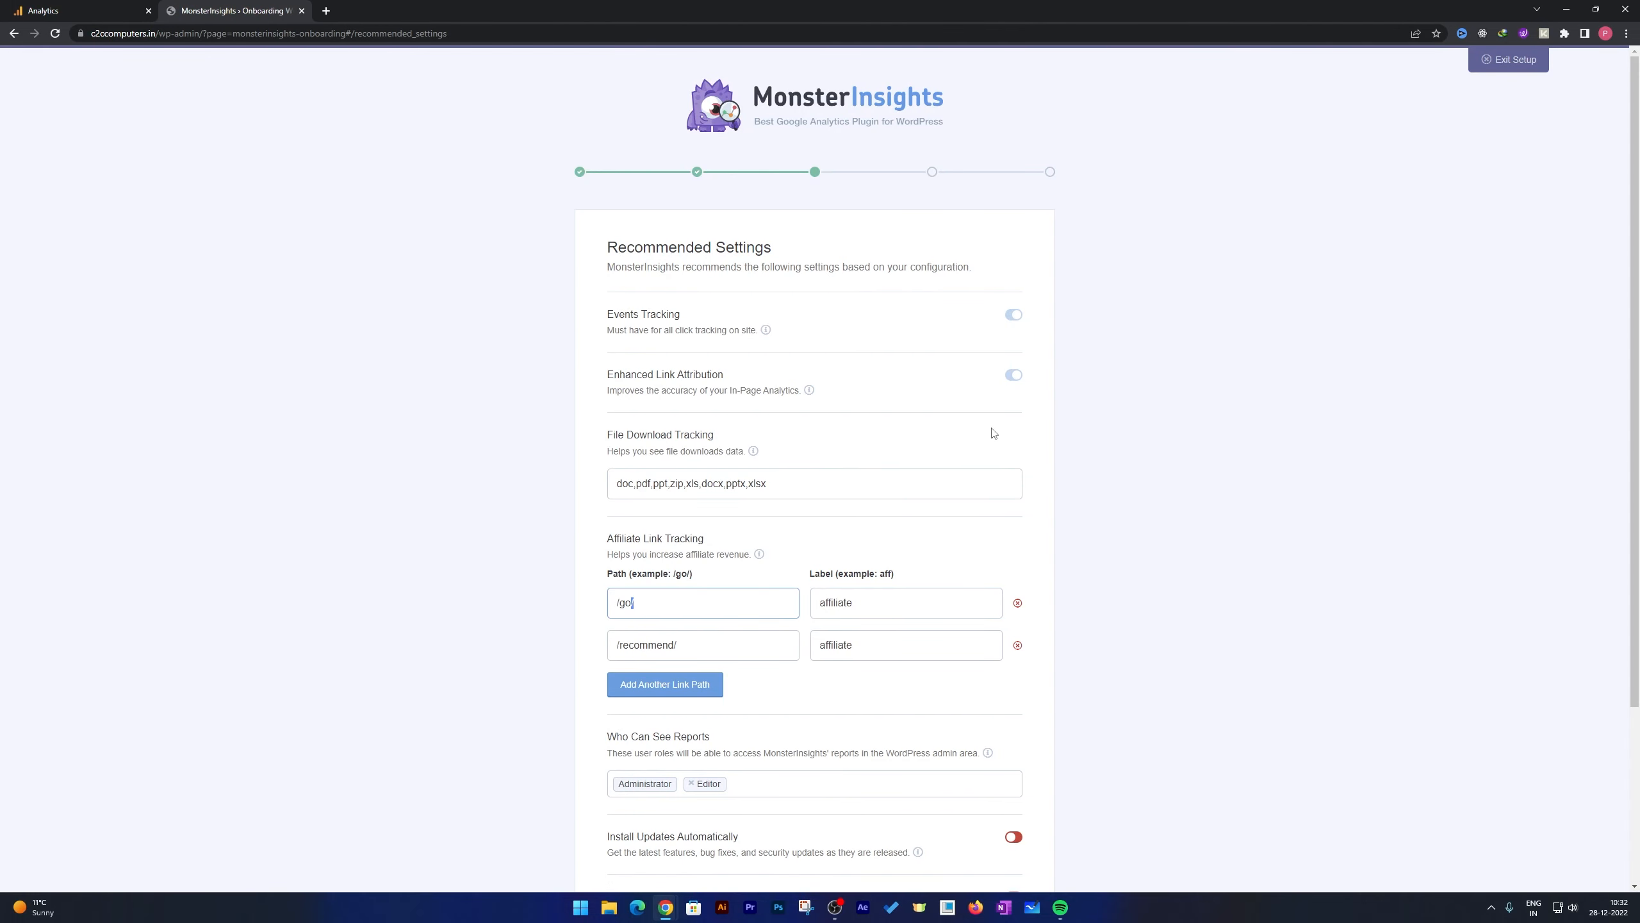
Step: Review the recommended MonsterInsights settings and save them with their defaults to continue the setup
scroll(992, 439, down, 3)
scroll(988, 439, up, 3)
scroll(878, 427, down, 3)
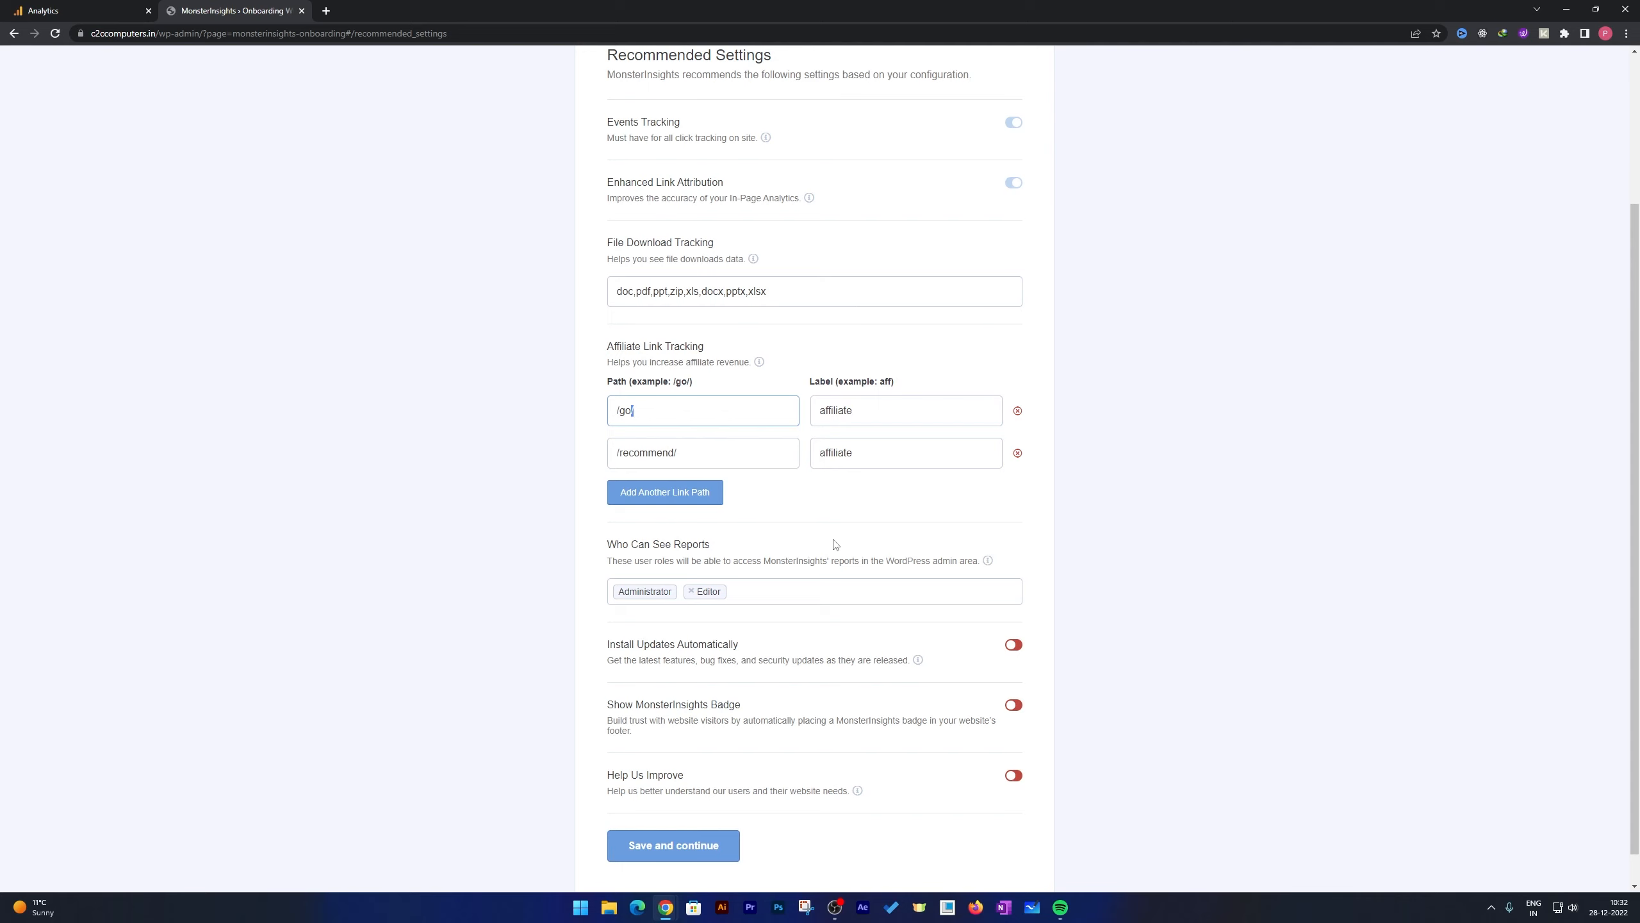
scroll(833, 544, down, 1)
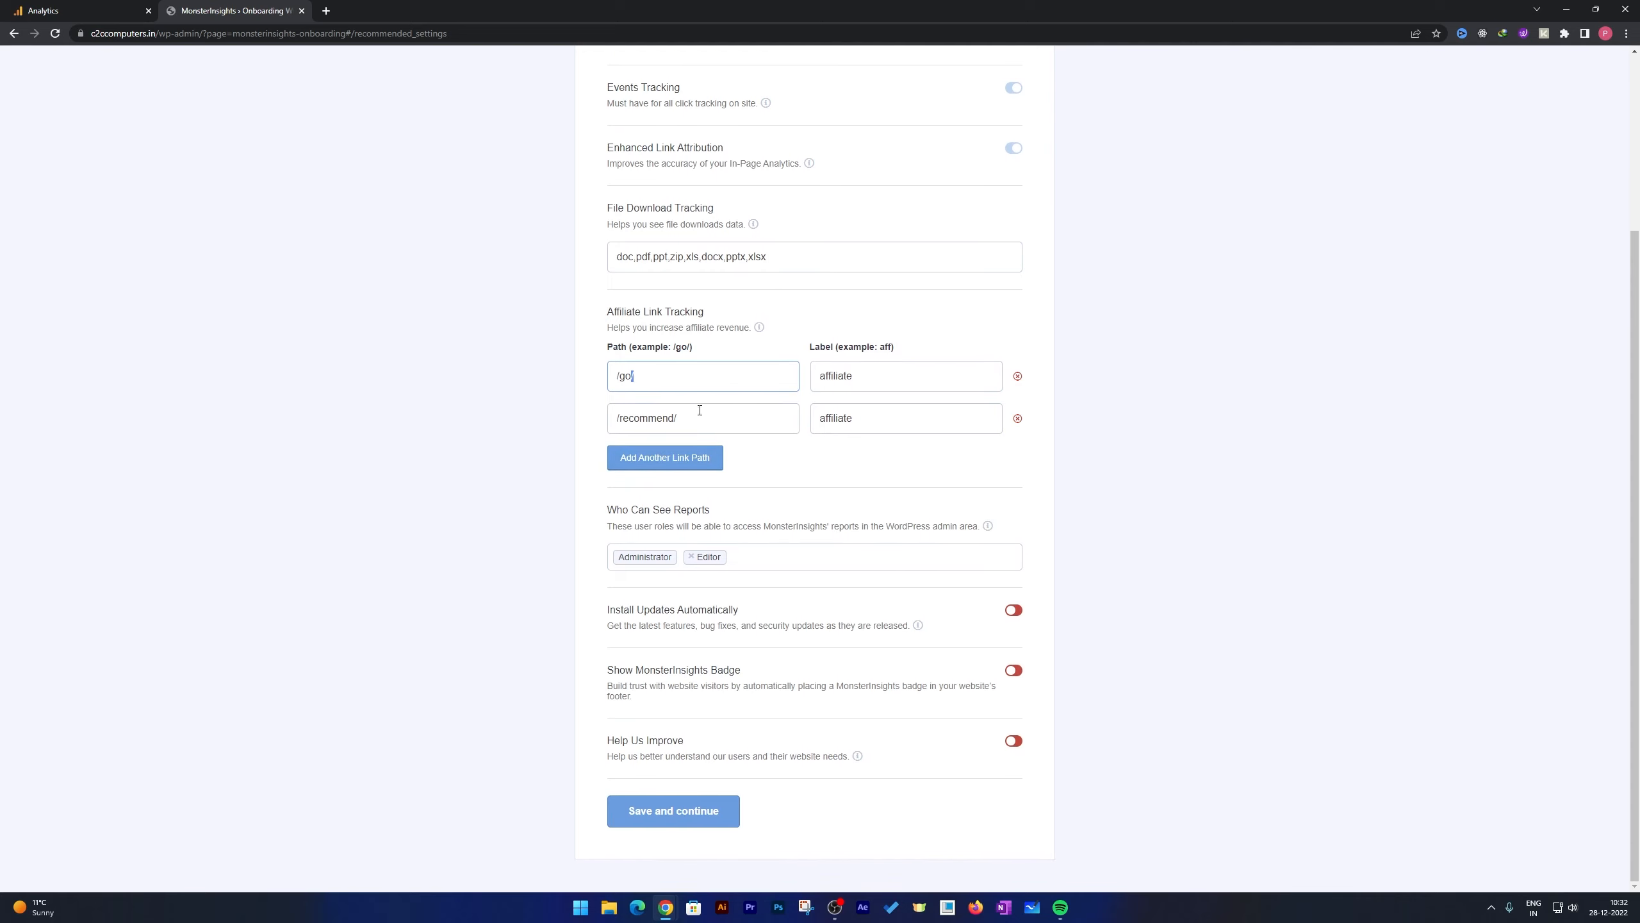
click(701, 812)
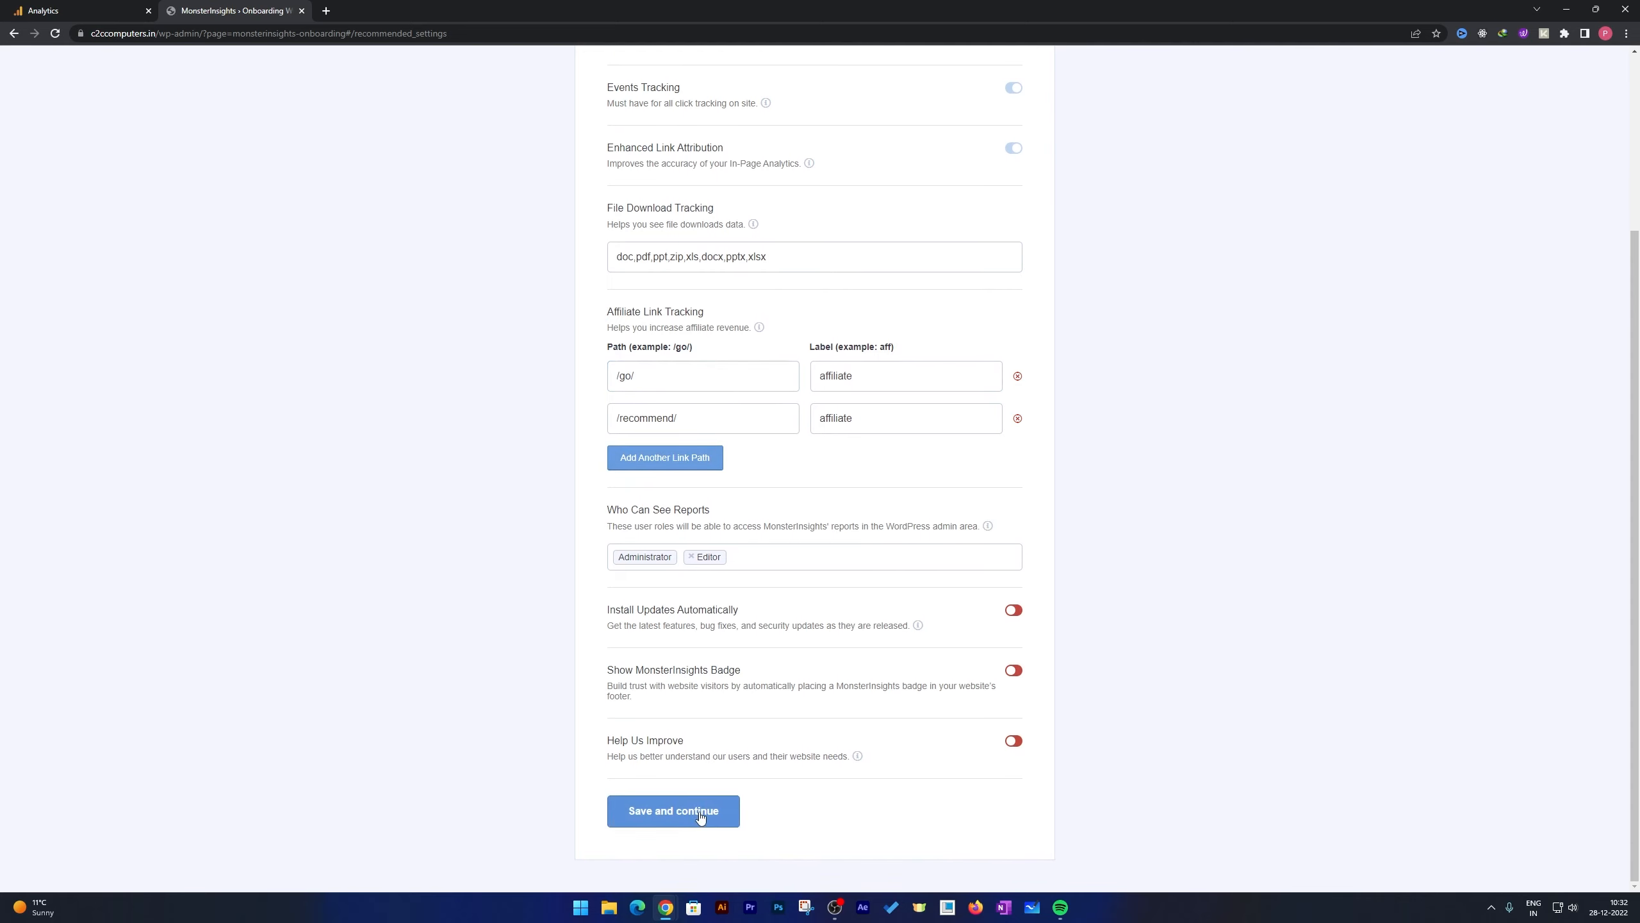
Step: Deselect the All In One SEO Toolkit feature, keep Conversion Tools enabled, and continue the MonsterInsights setup
scroll(1048, 362, down, 2)
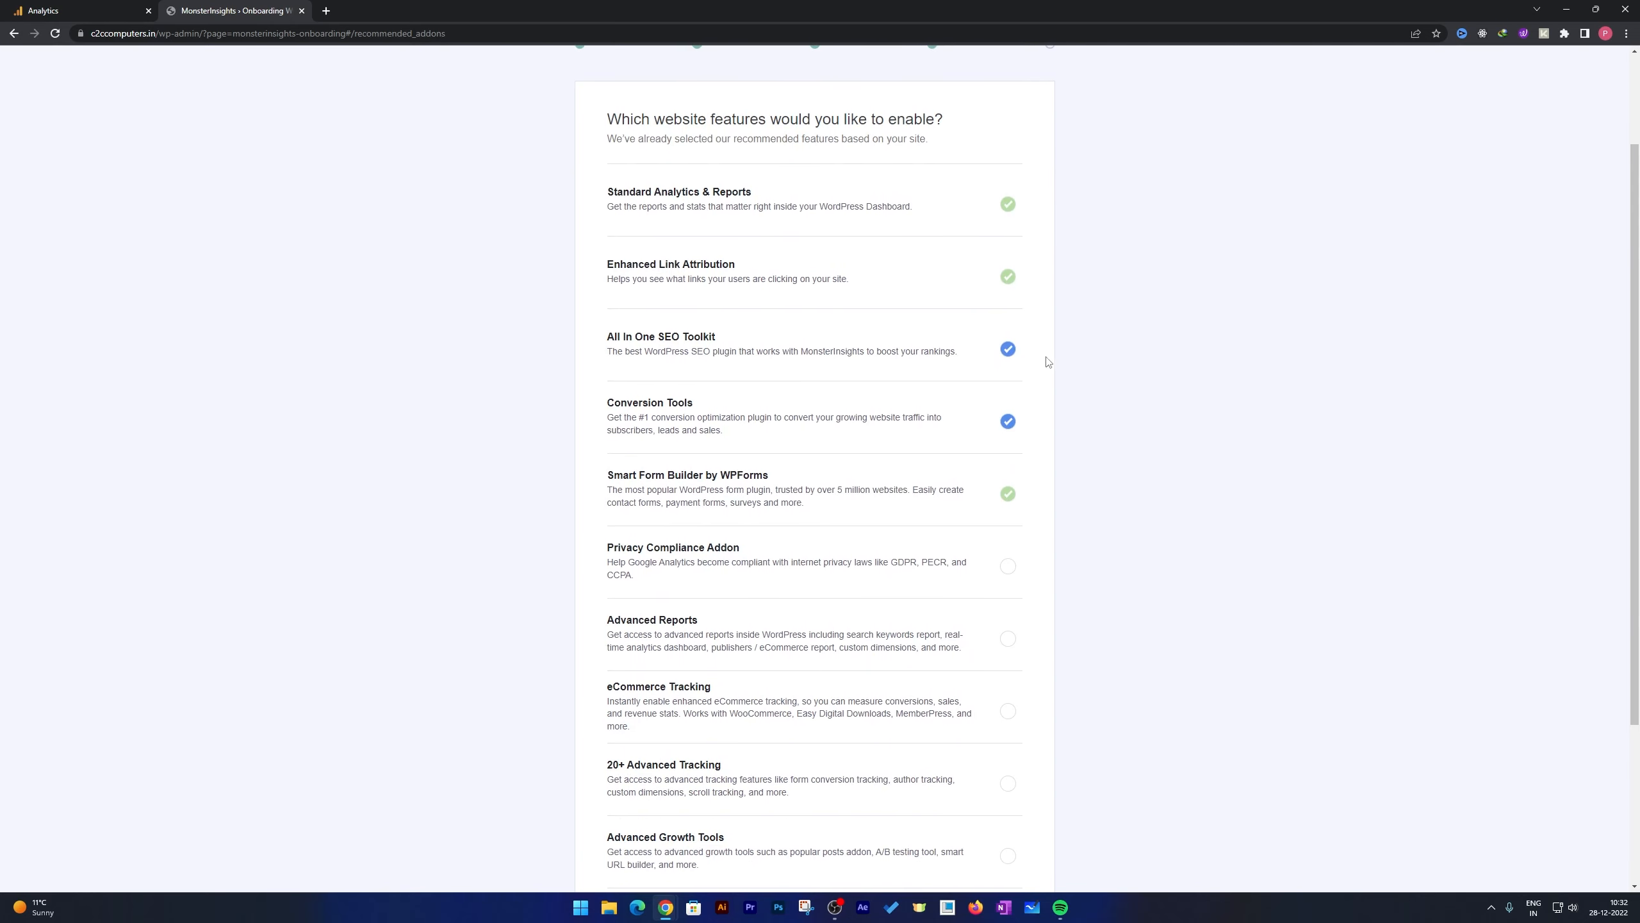
scroll(1013, 313, up, 1)
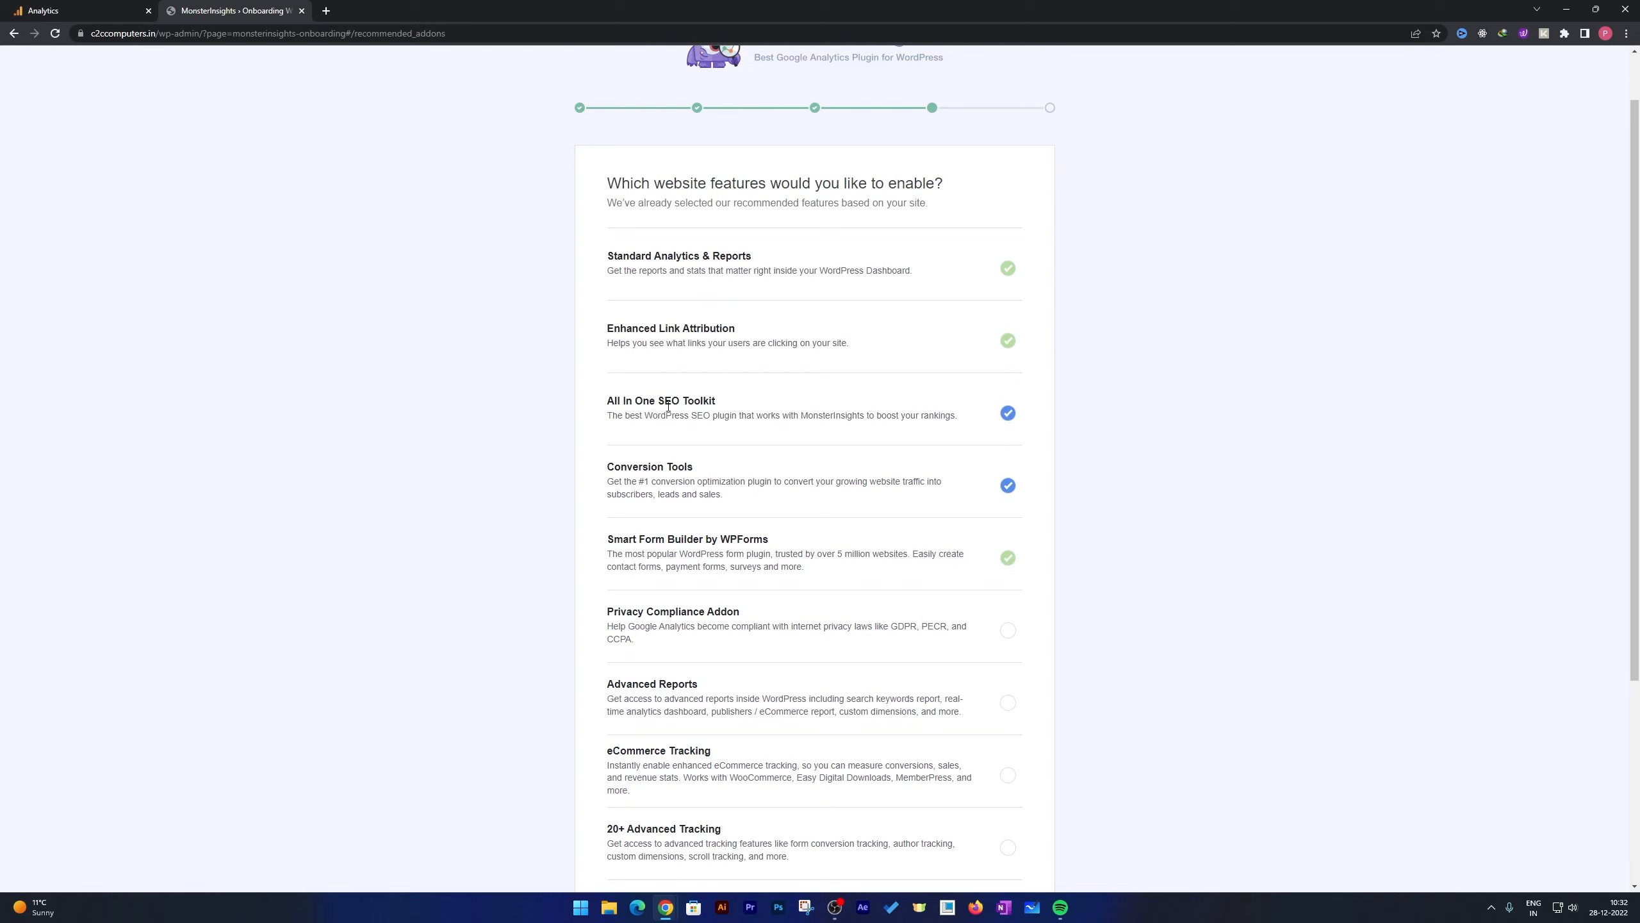
click(1011, 415)
drag(601, 467, 714, 464)
click(1134, 472)
scroll(1098, 476, down, 4)
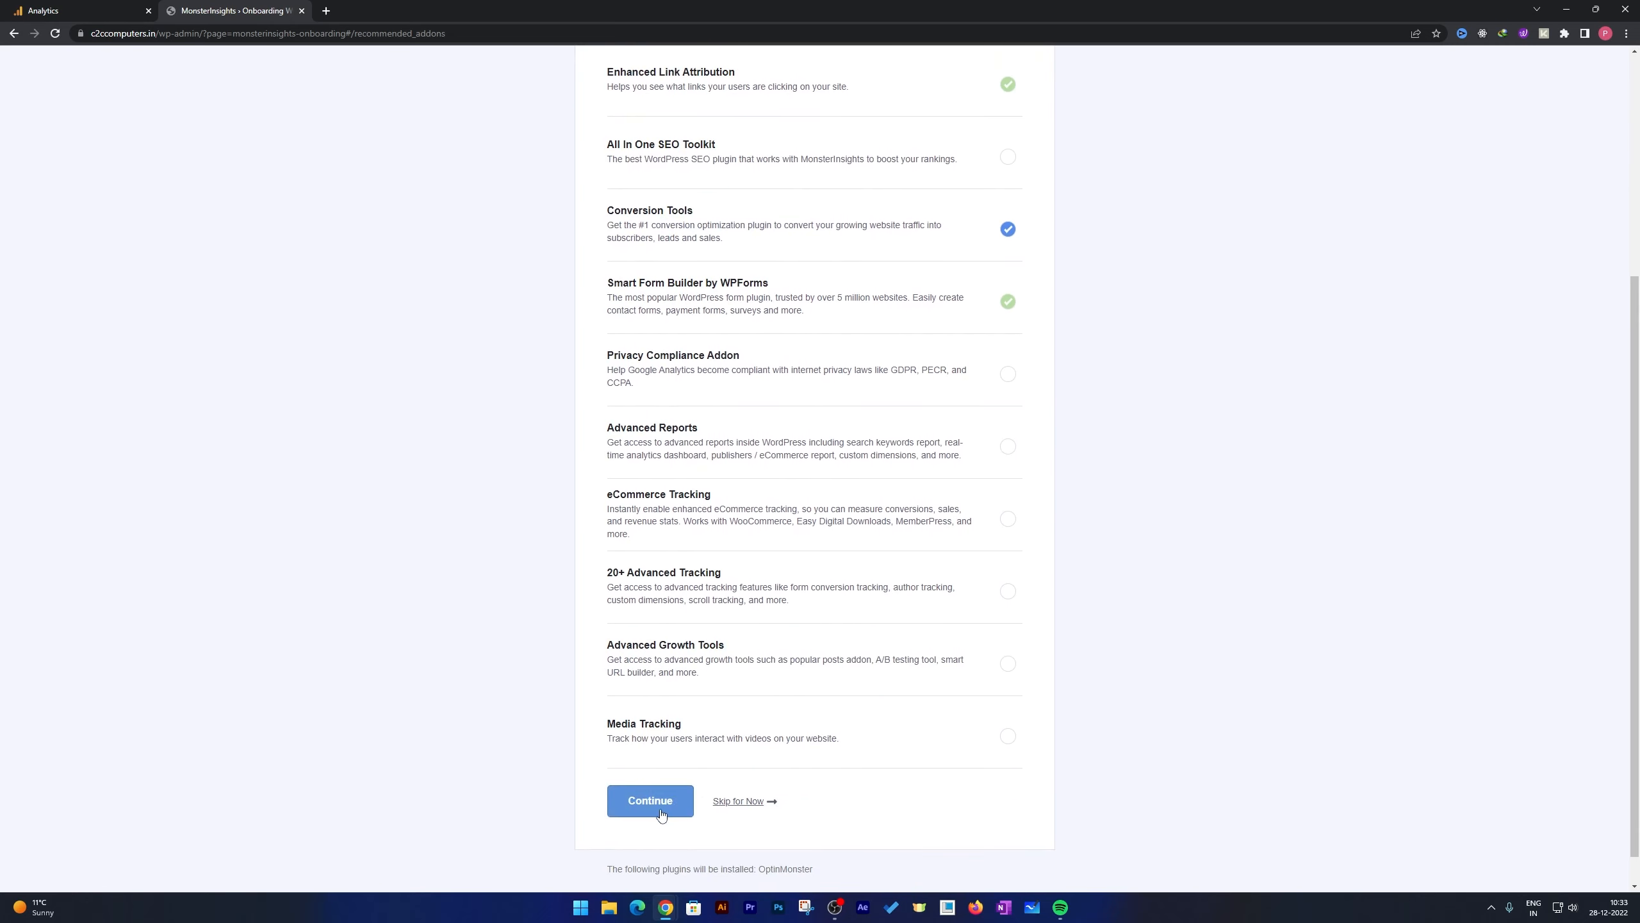
scroll(661, 815, down, 1)
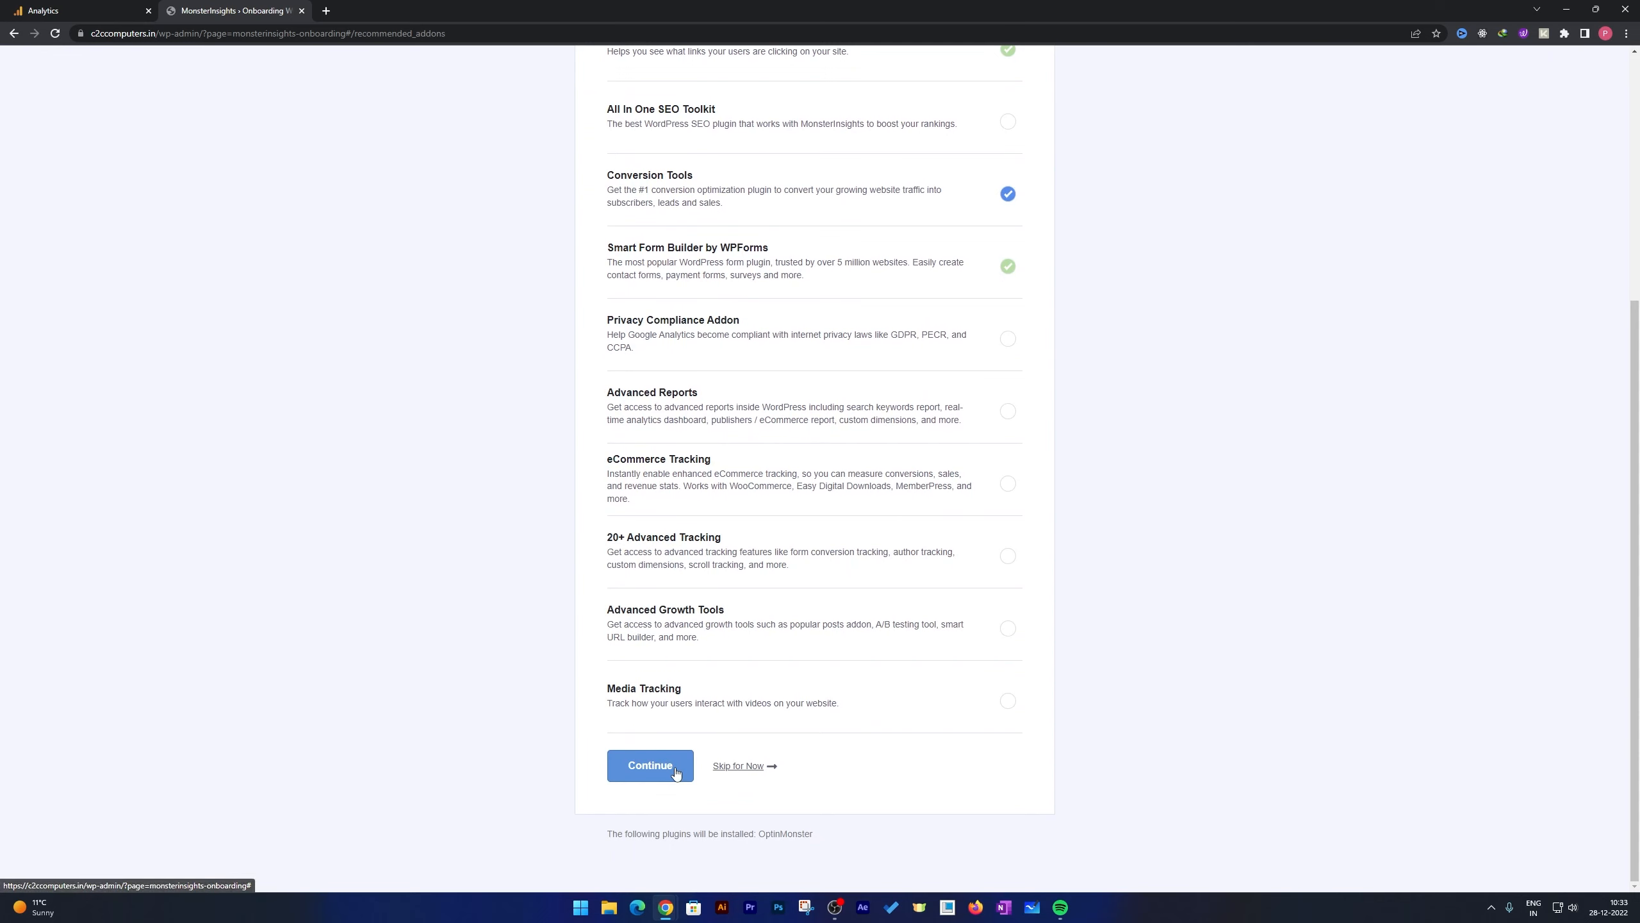
click(674, 771)
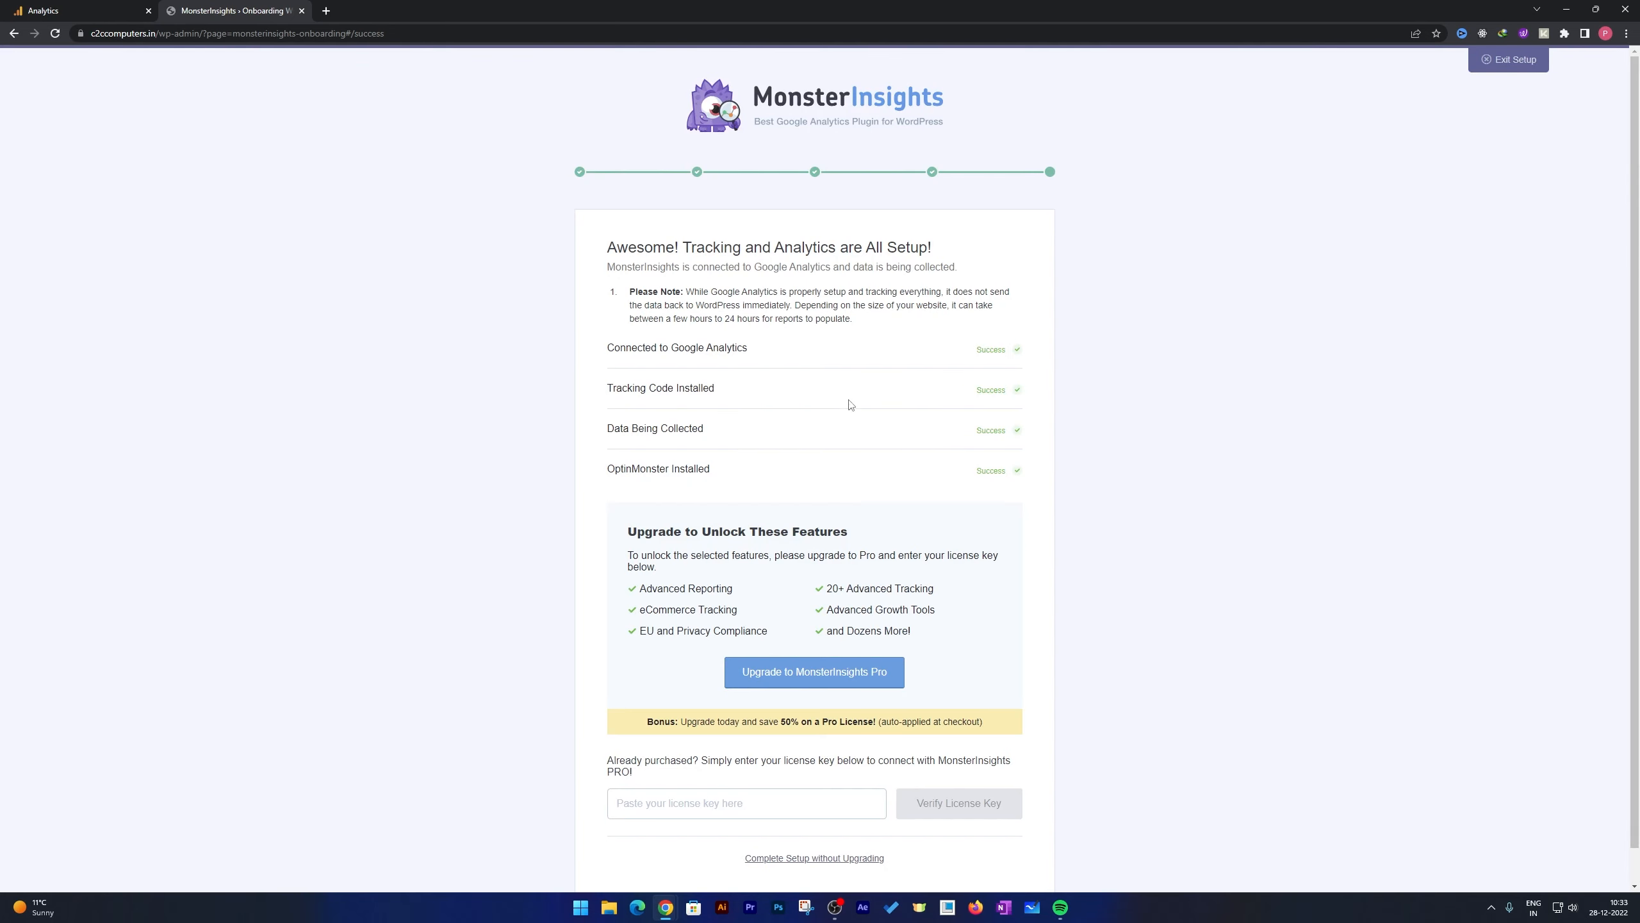
Step: Check the wizard's setup completion list, and exit the setup without upgrading to return to the WordPress dashboard
drag(658, 346, 748, 364)
click(561, 401)
drag(617, 388, 768, 370)
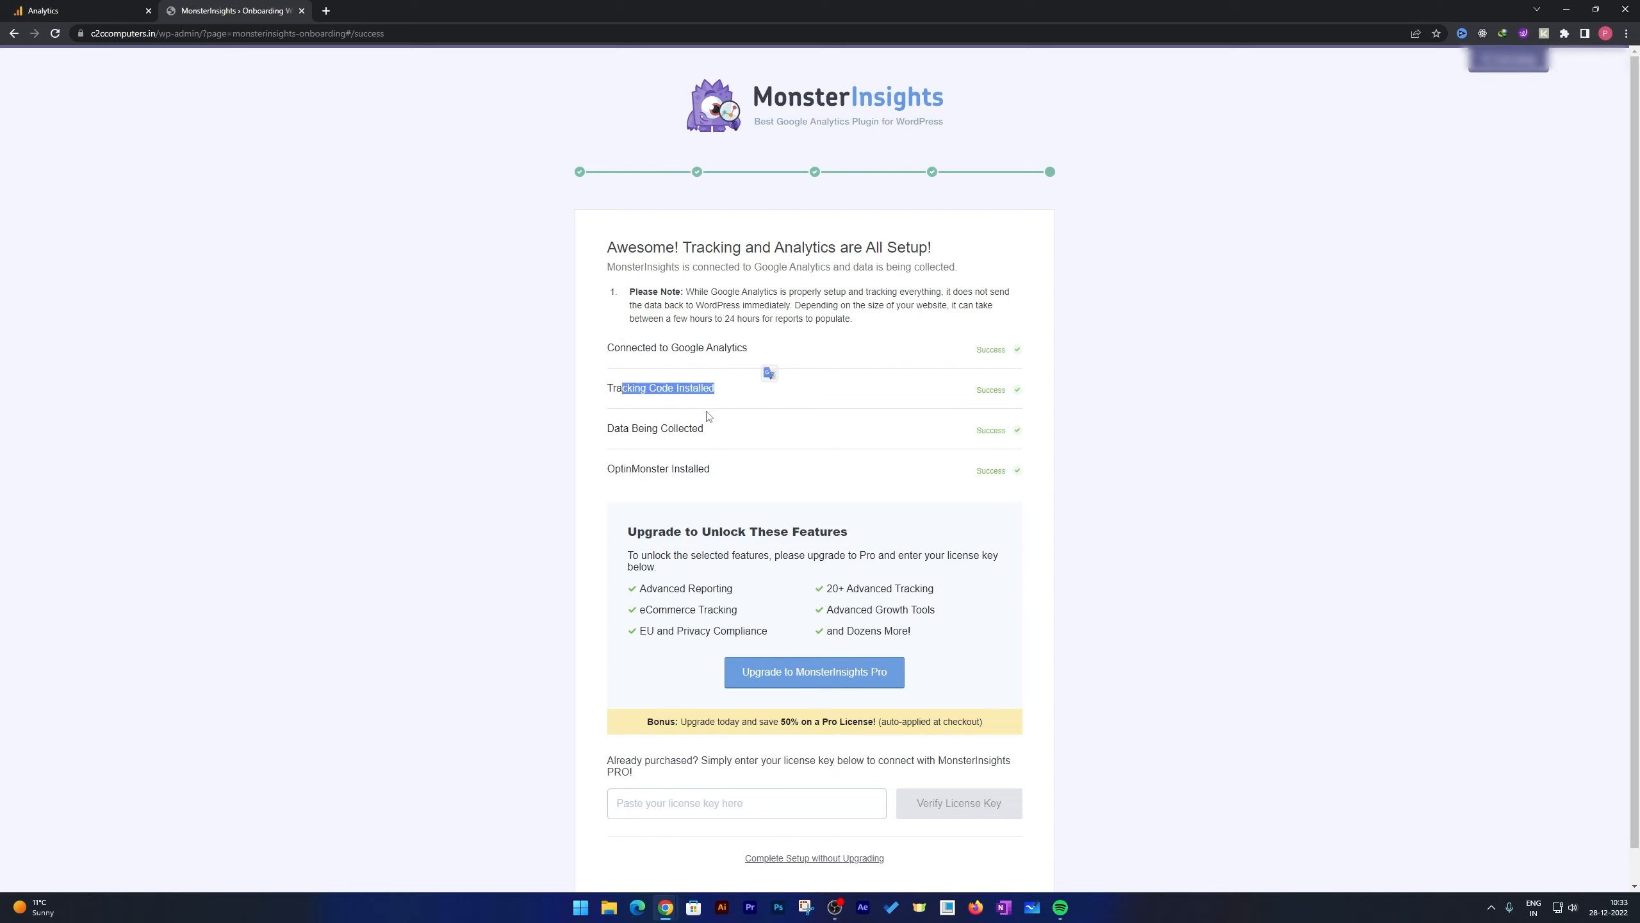
click(672, 412)
drag(645, 434, 665, 479)
click(476, 445)
click(1508, 59)
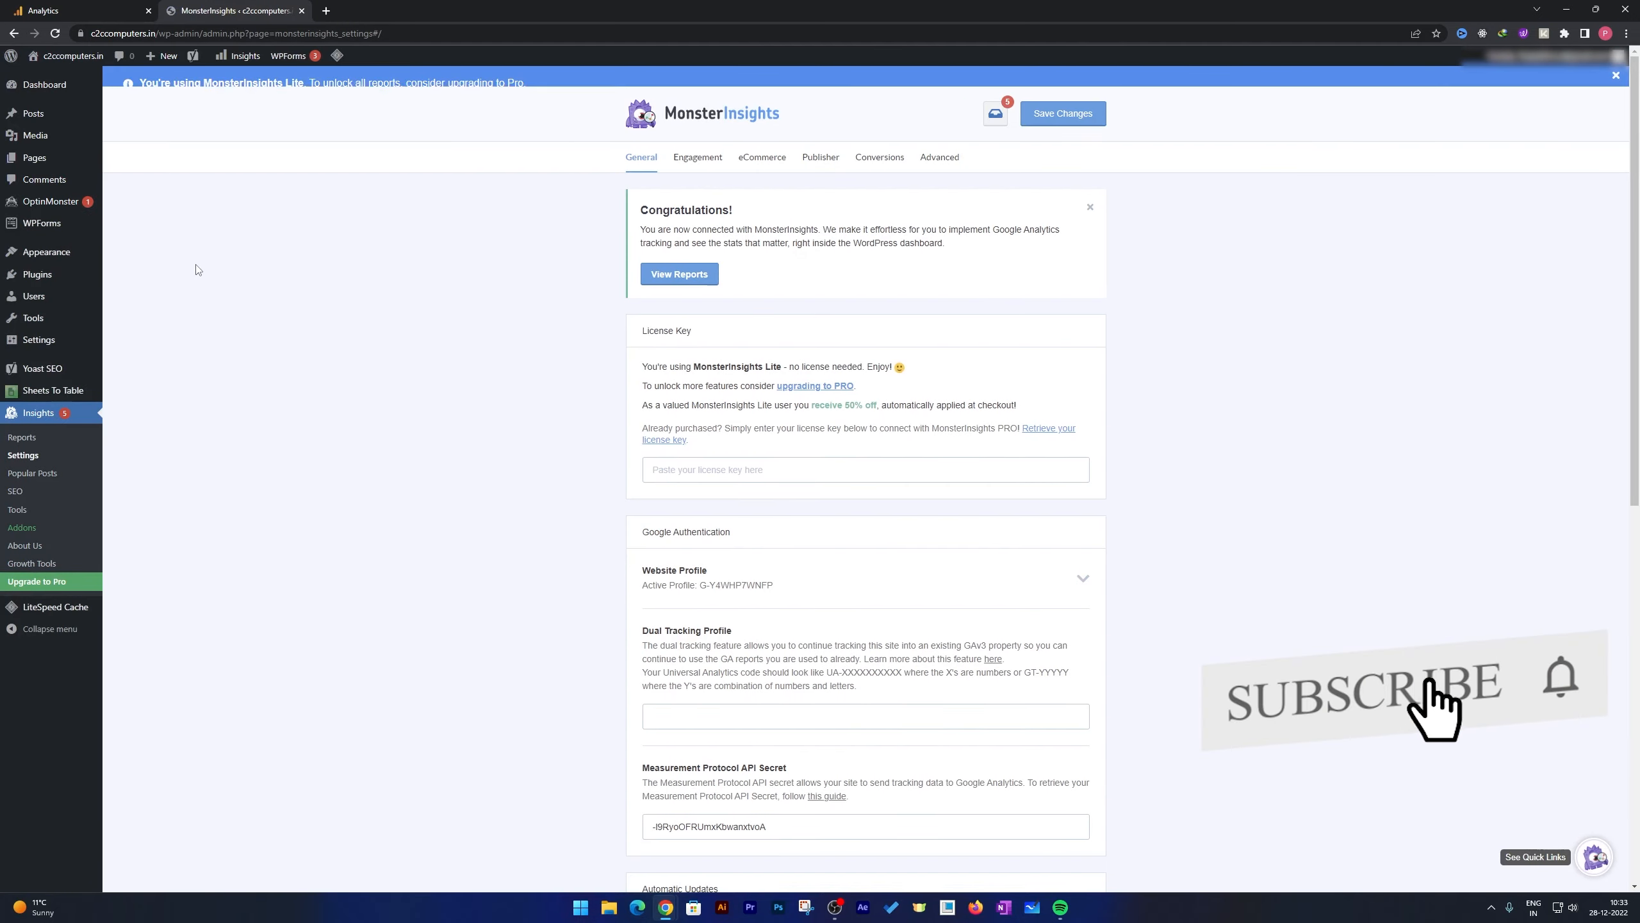
click(80, 83)
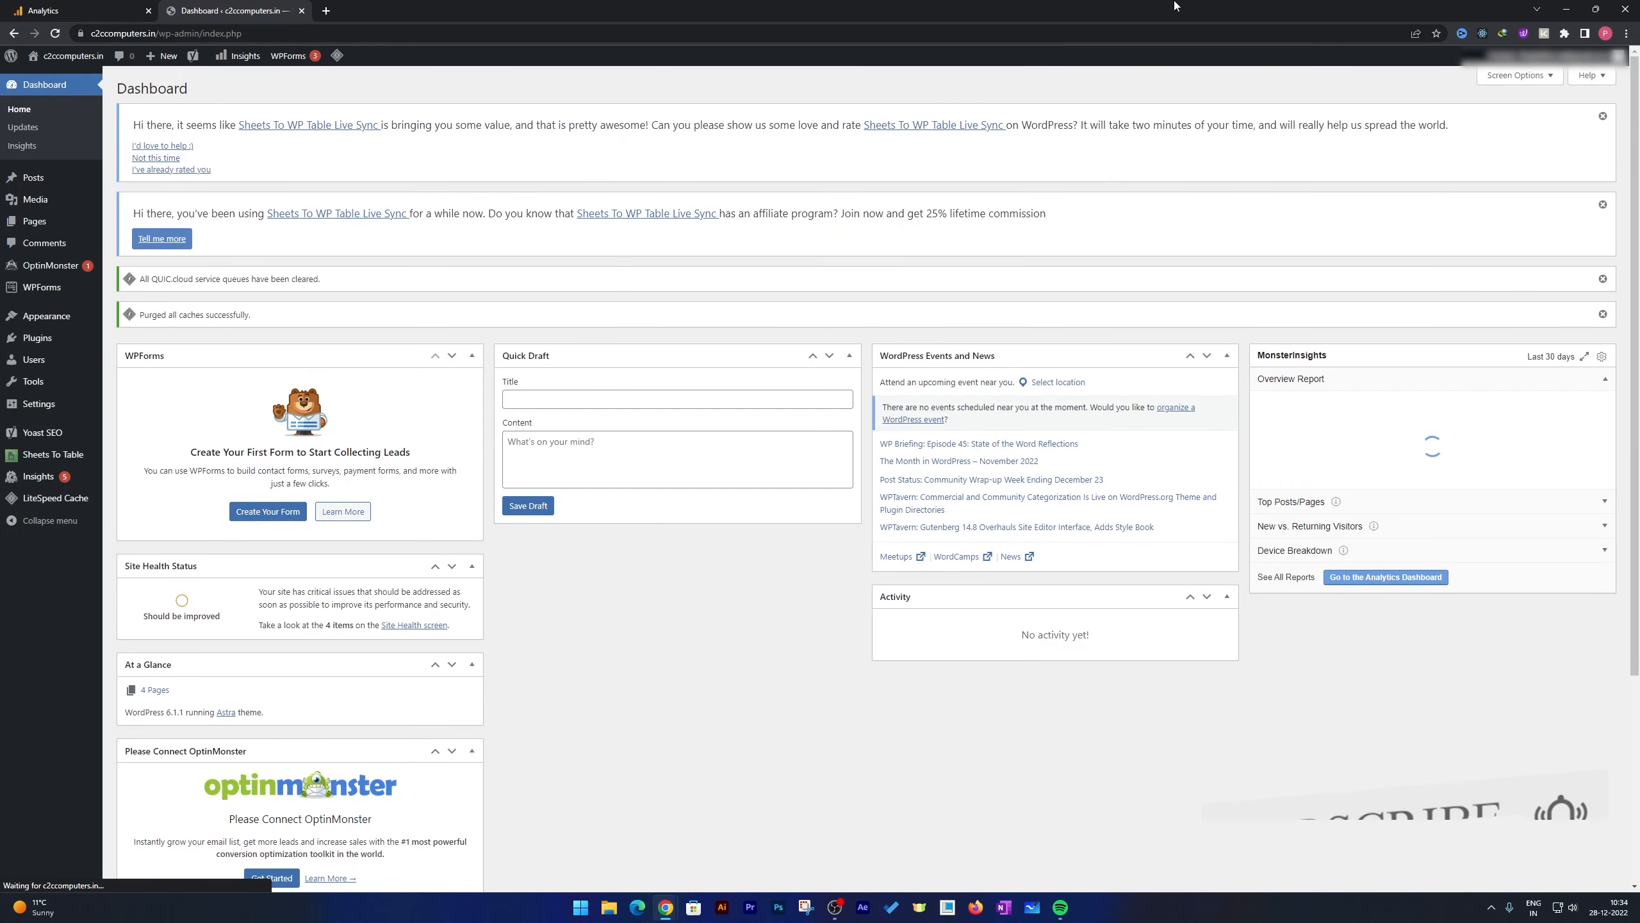
key(alt+f)
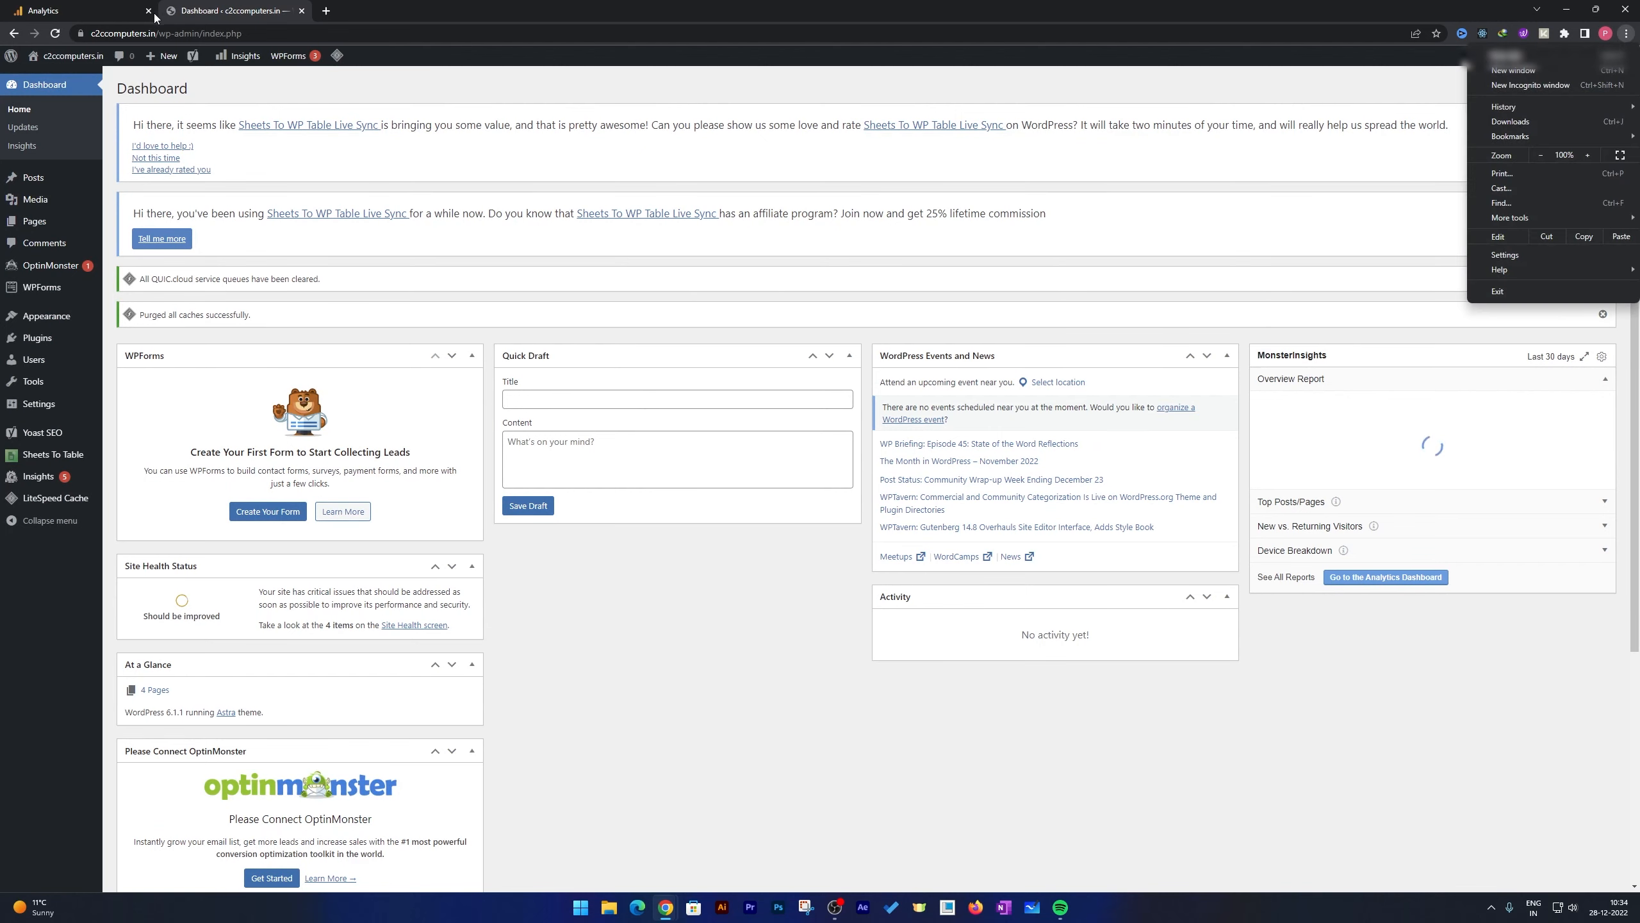
drag(155, 34, 89, 34)
key(ctrl+c)
click(1625, 34)
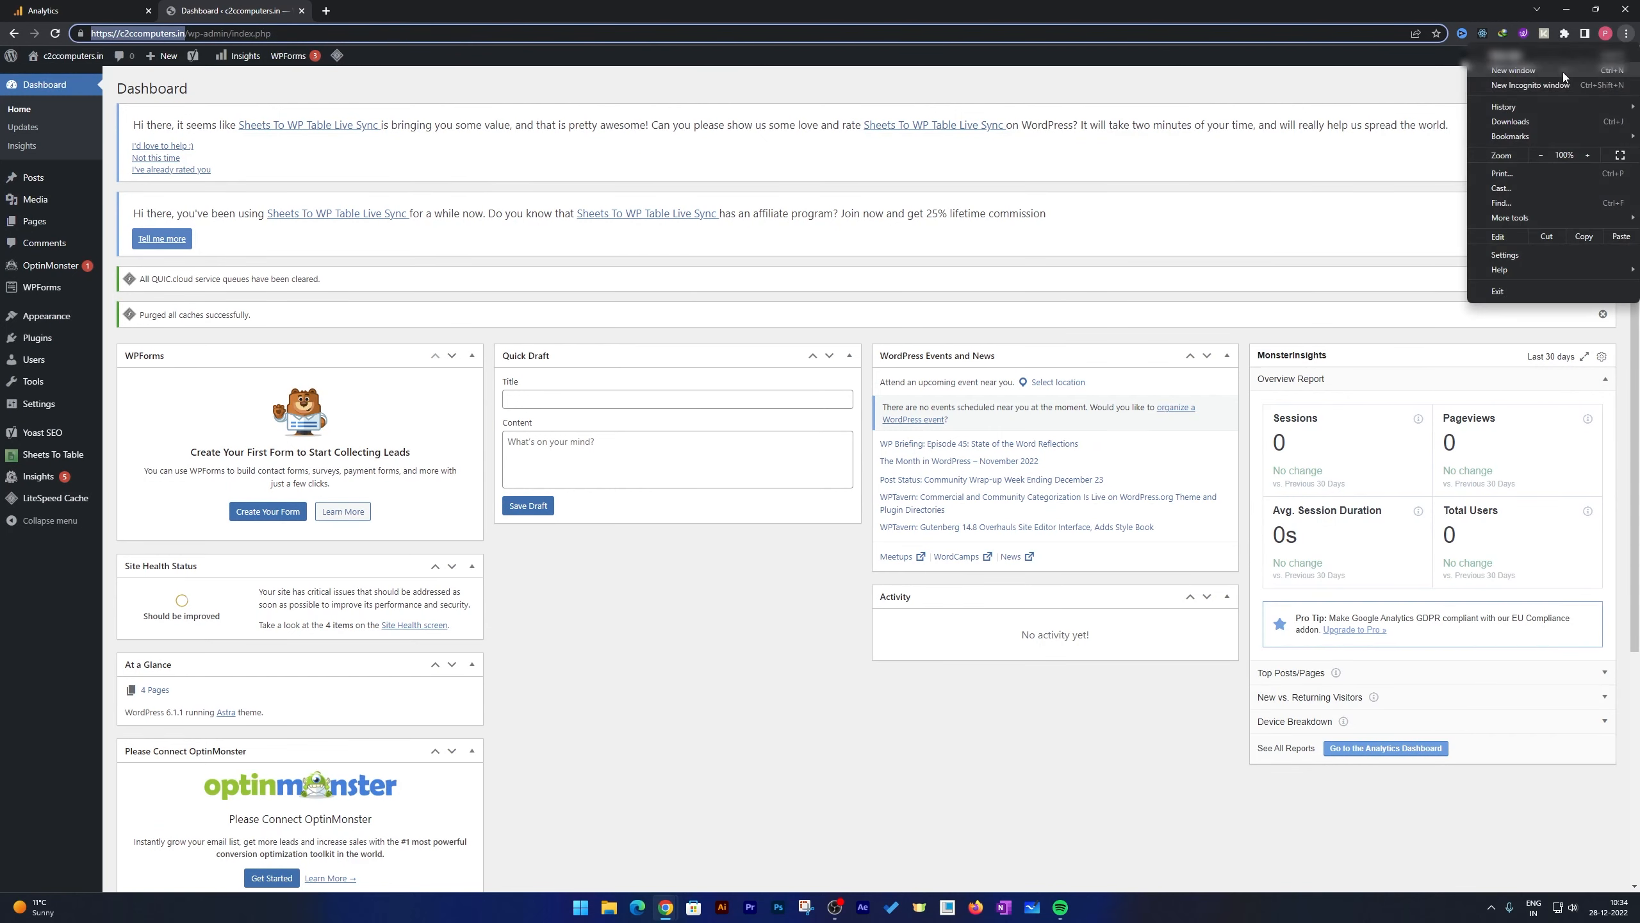
click(1563, 83)
key(ctrl+v)
key(Return)
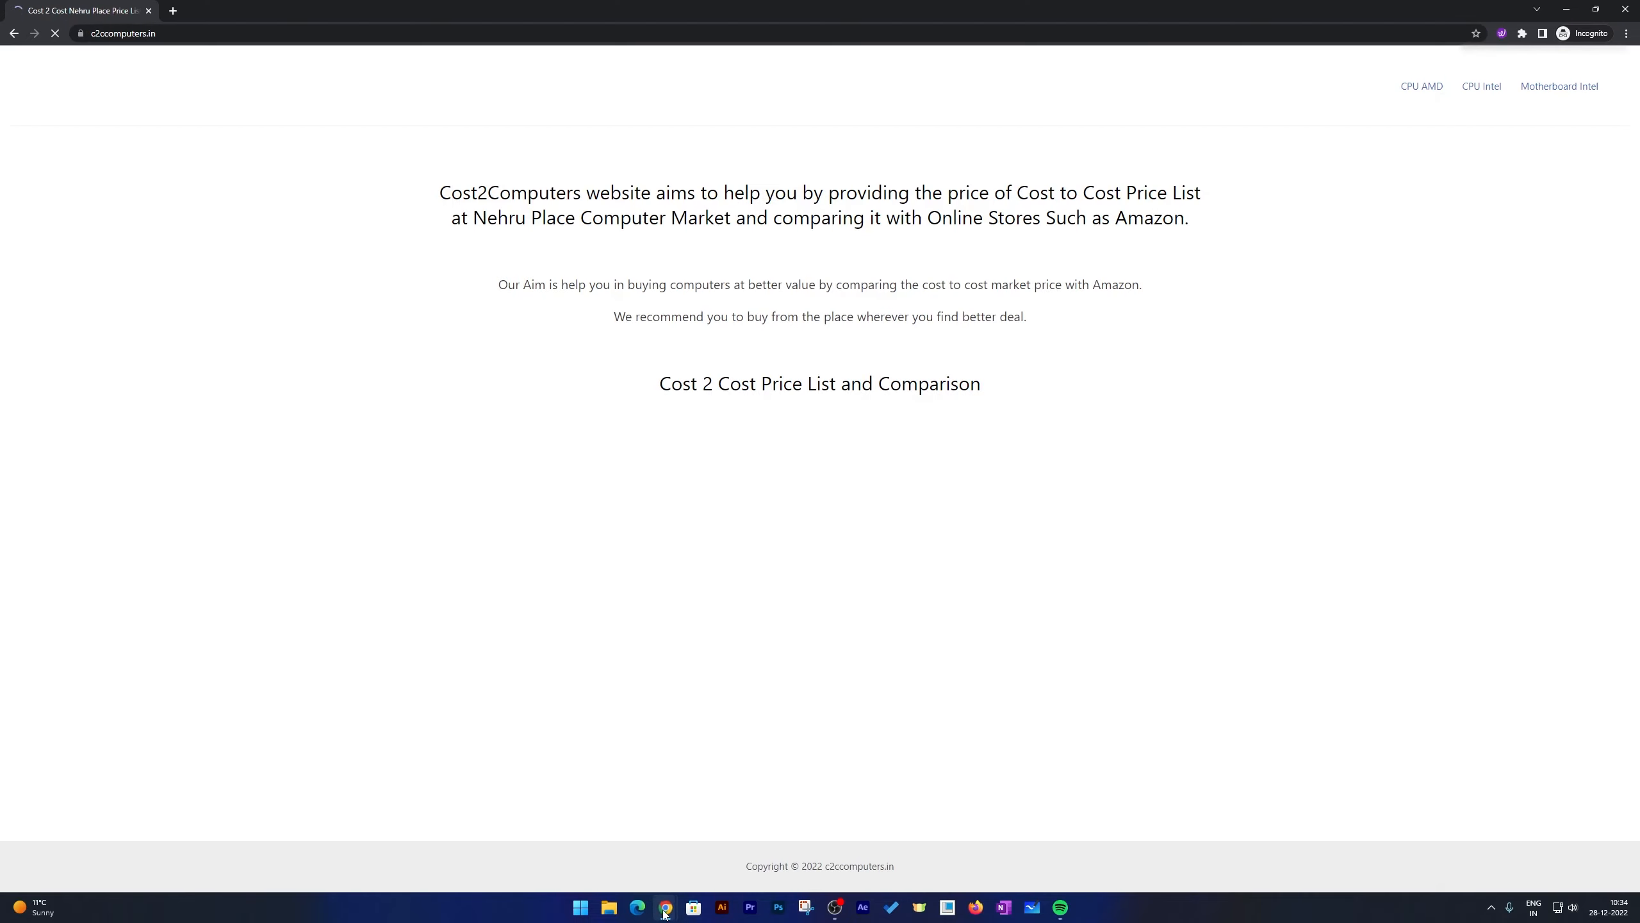
Step: Return to Google Analytics, close the web stream details, and open the Reports snapshot for c2ccomputers.in
mouse_move(666, 908)
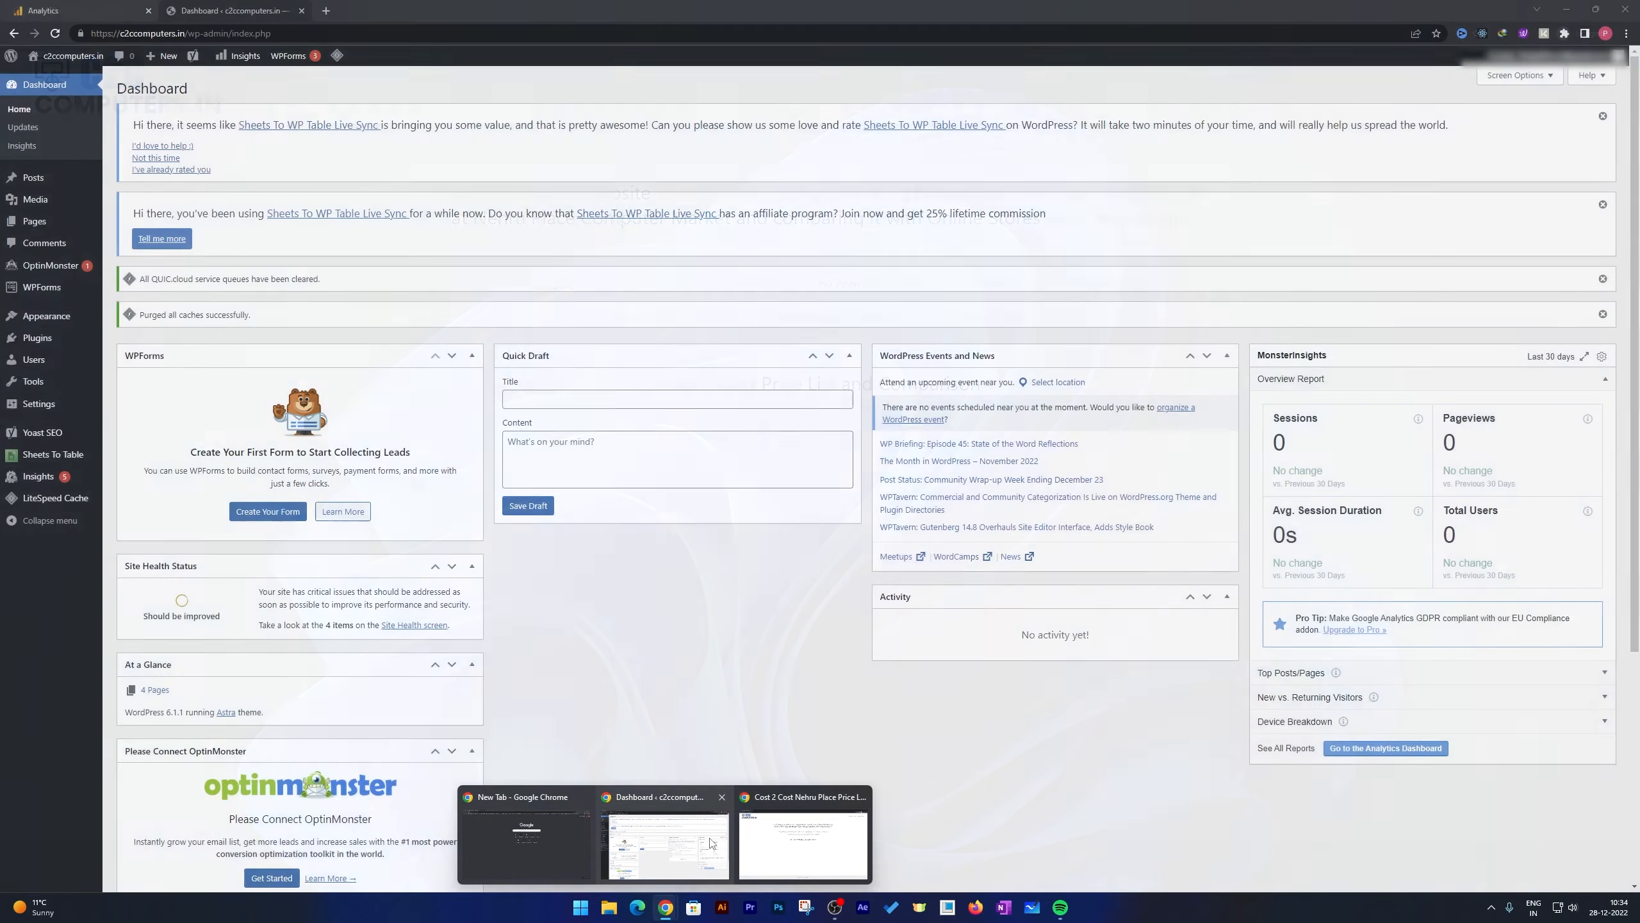
click(665, 843)
click(92, 5)
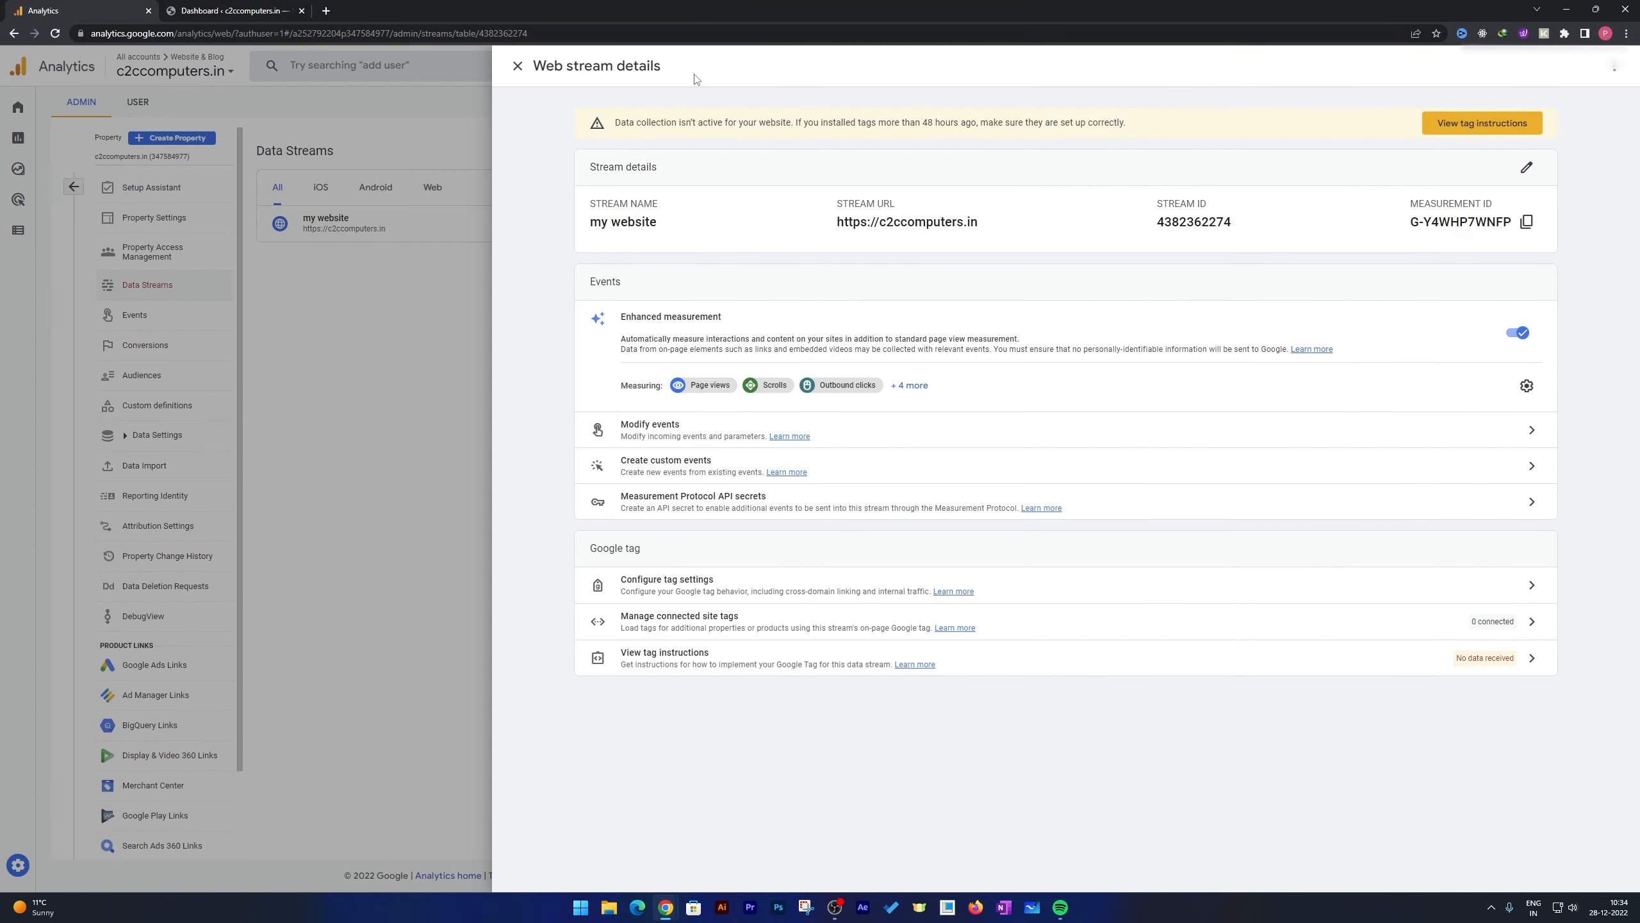
click(517, 66)
click(18, 107)
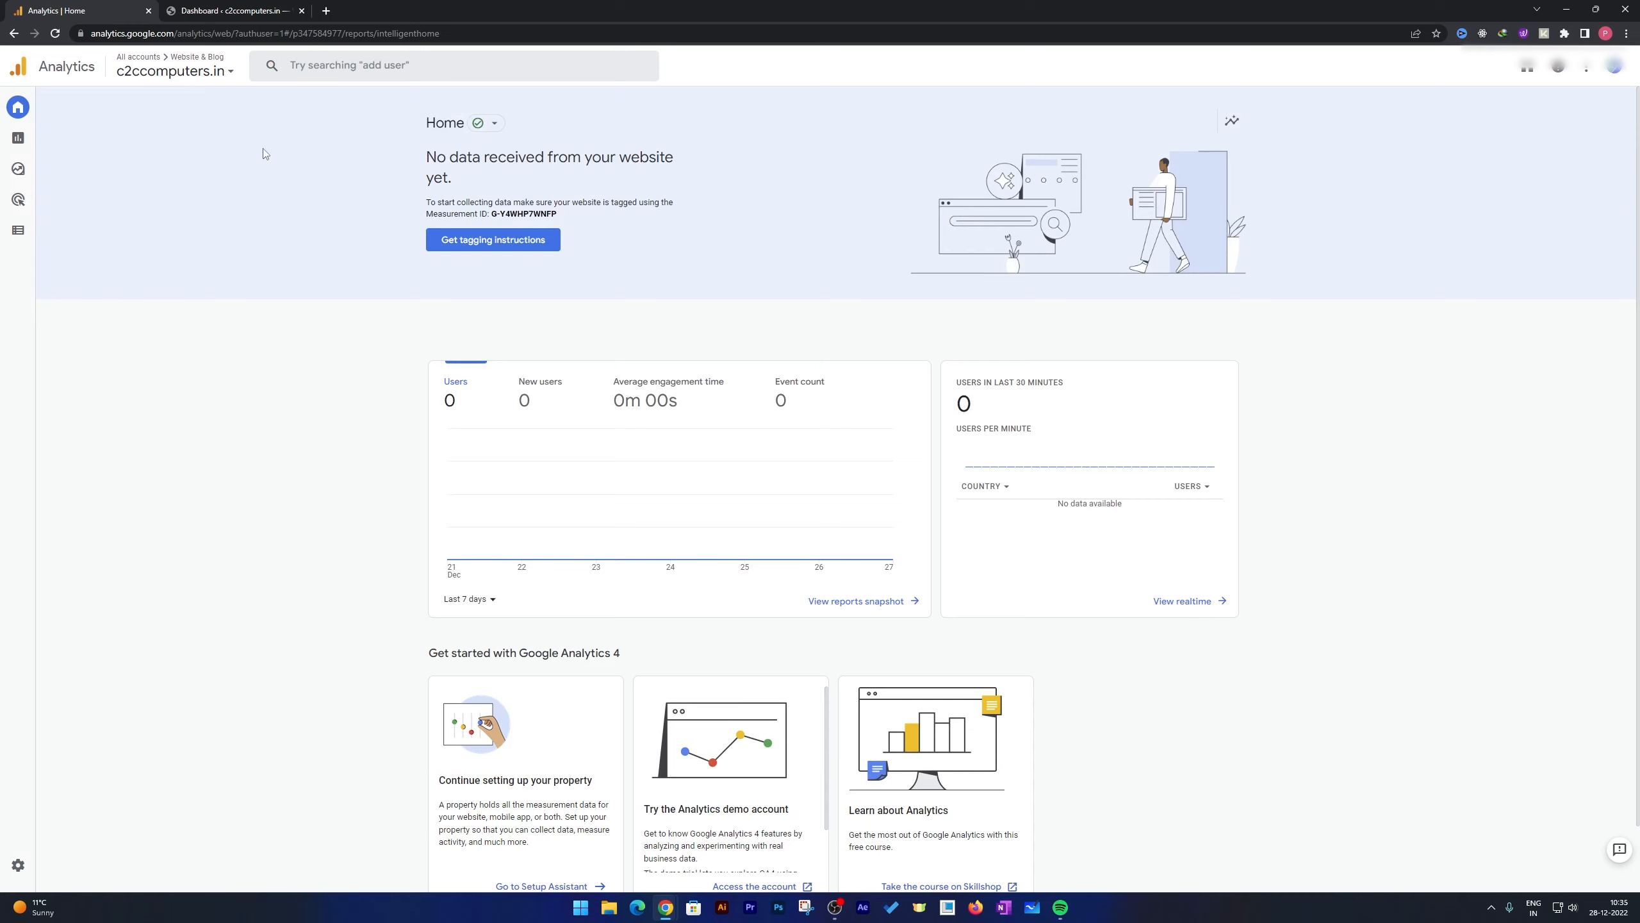
click(24, 141)
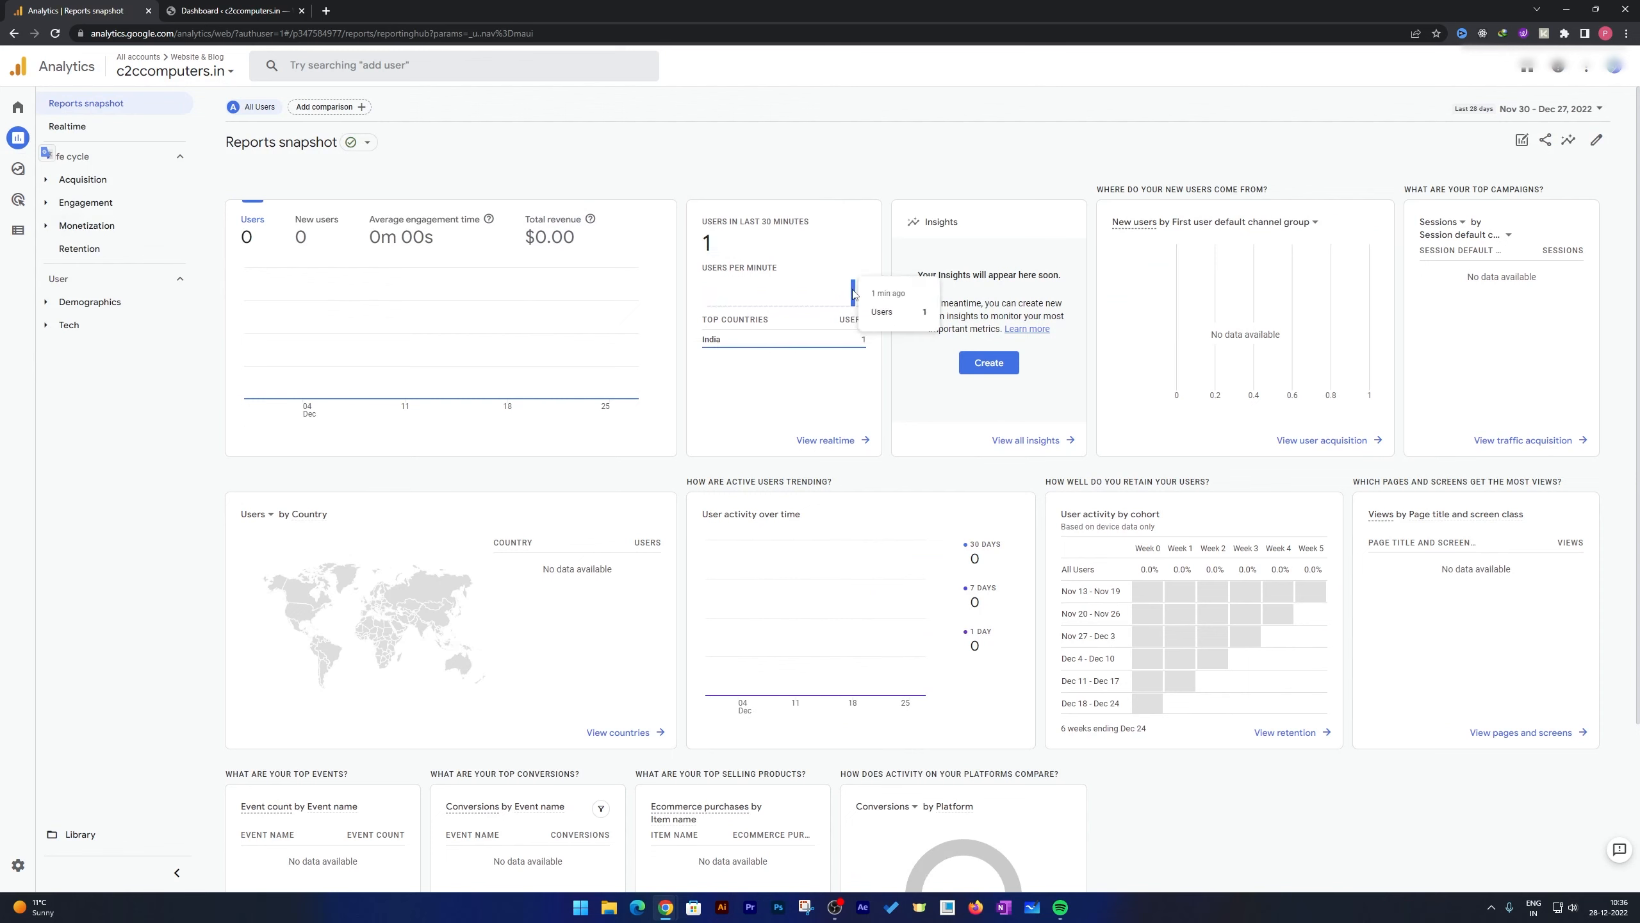
Step: Open the Realtime overview and examine the active users, page views, events and visitor location on the map
click(827, 442)
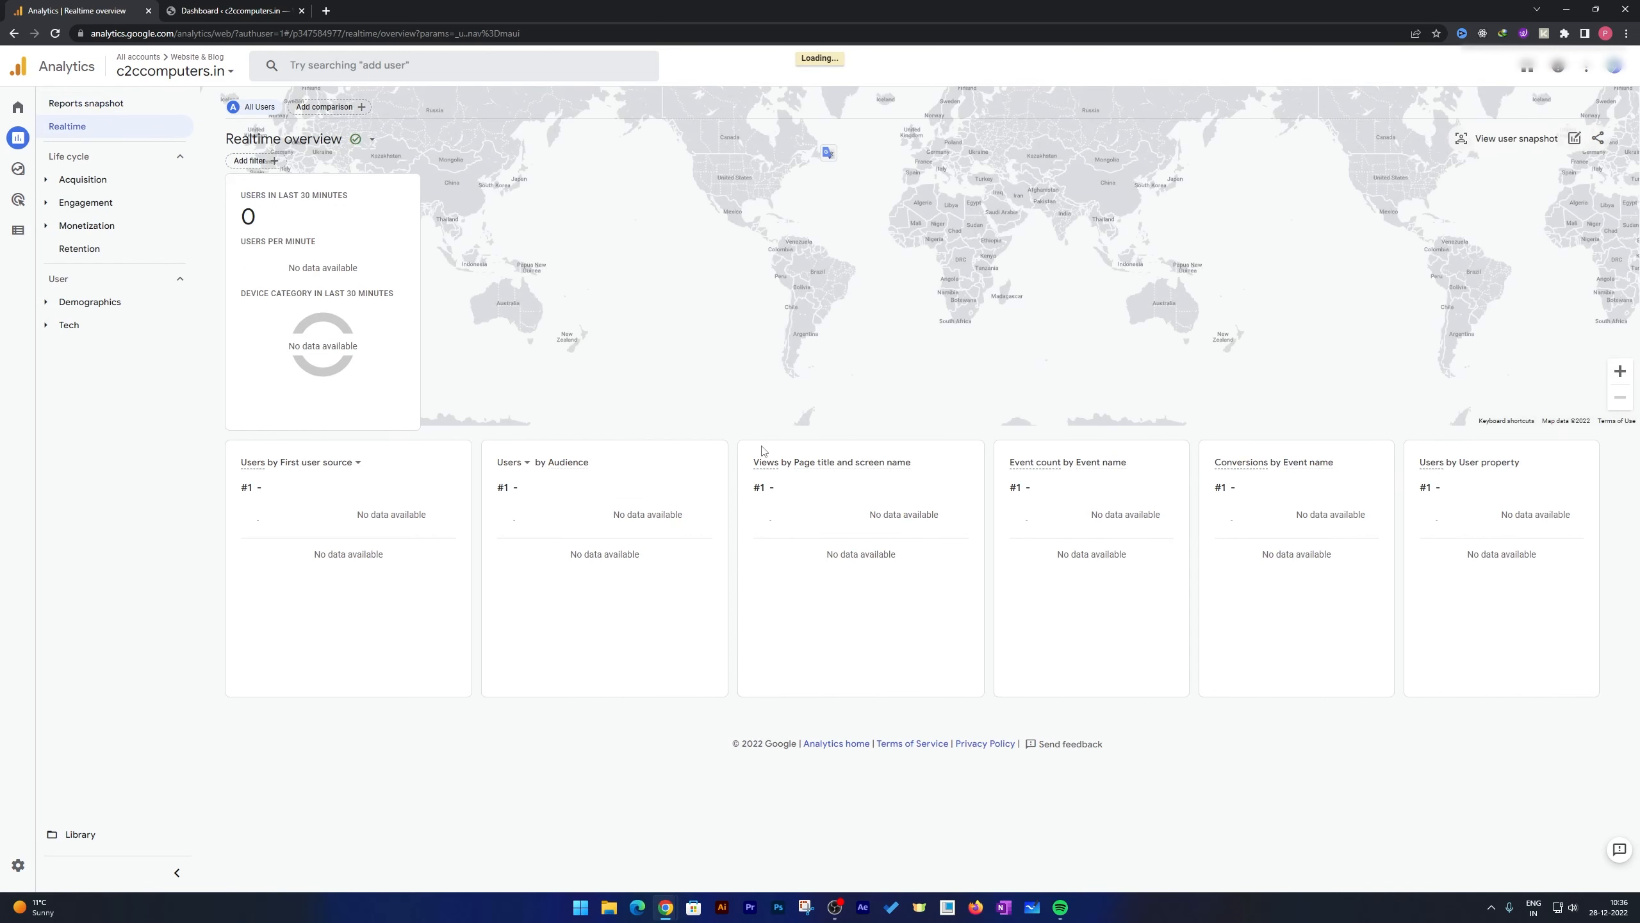
mouse_move(798, 592)
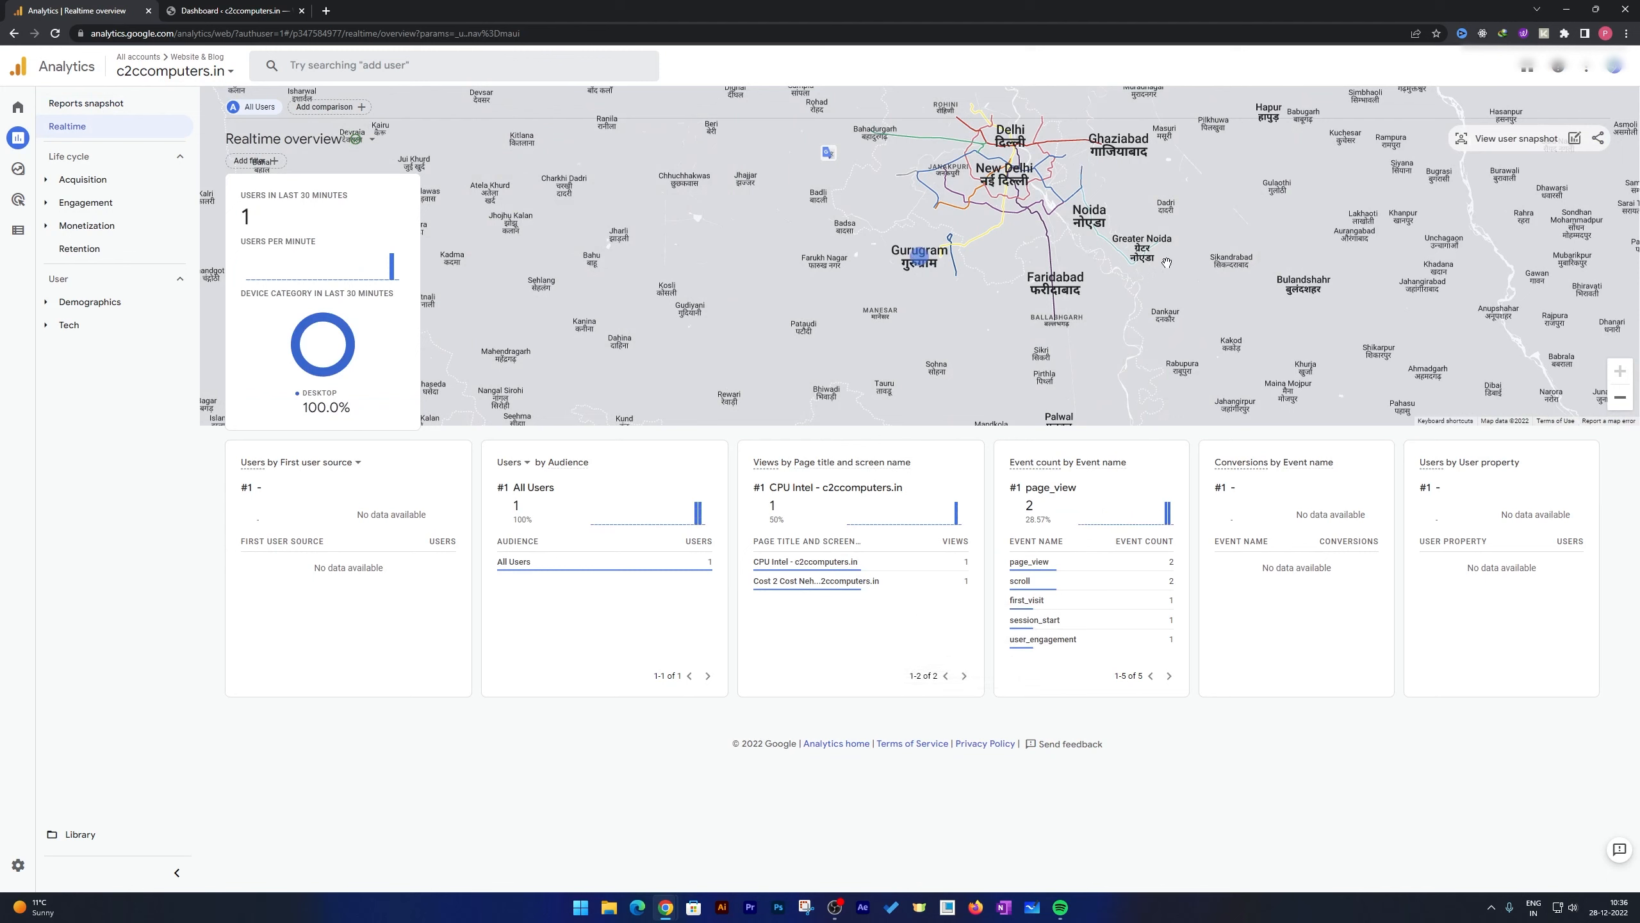
drag(1187, 232, 1028, 414)
drag(1080, 350, 1064, 228)
drag(864, 277, 883, 350)
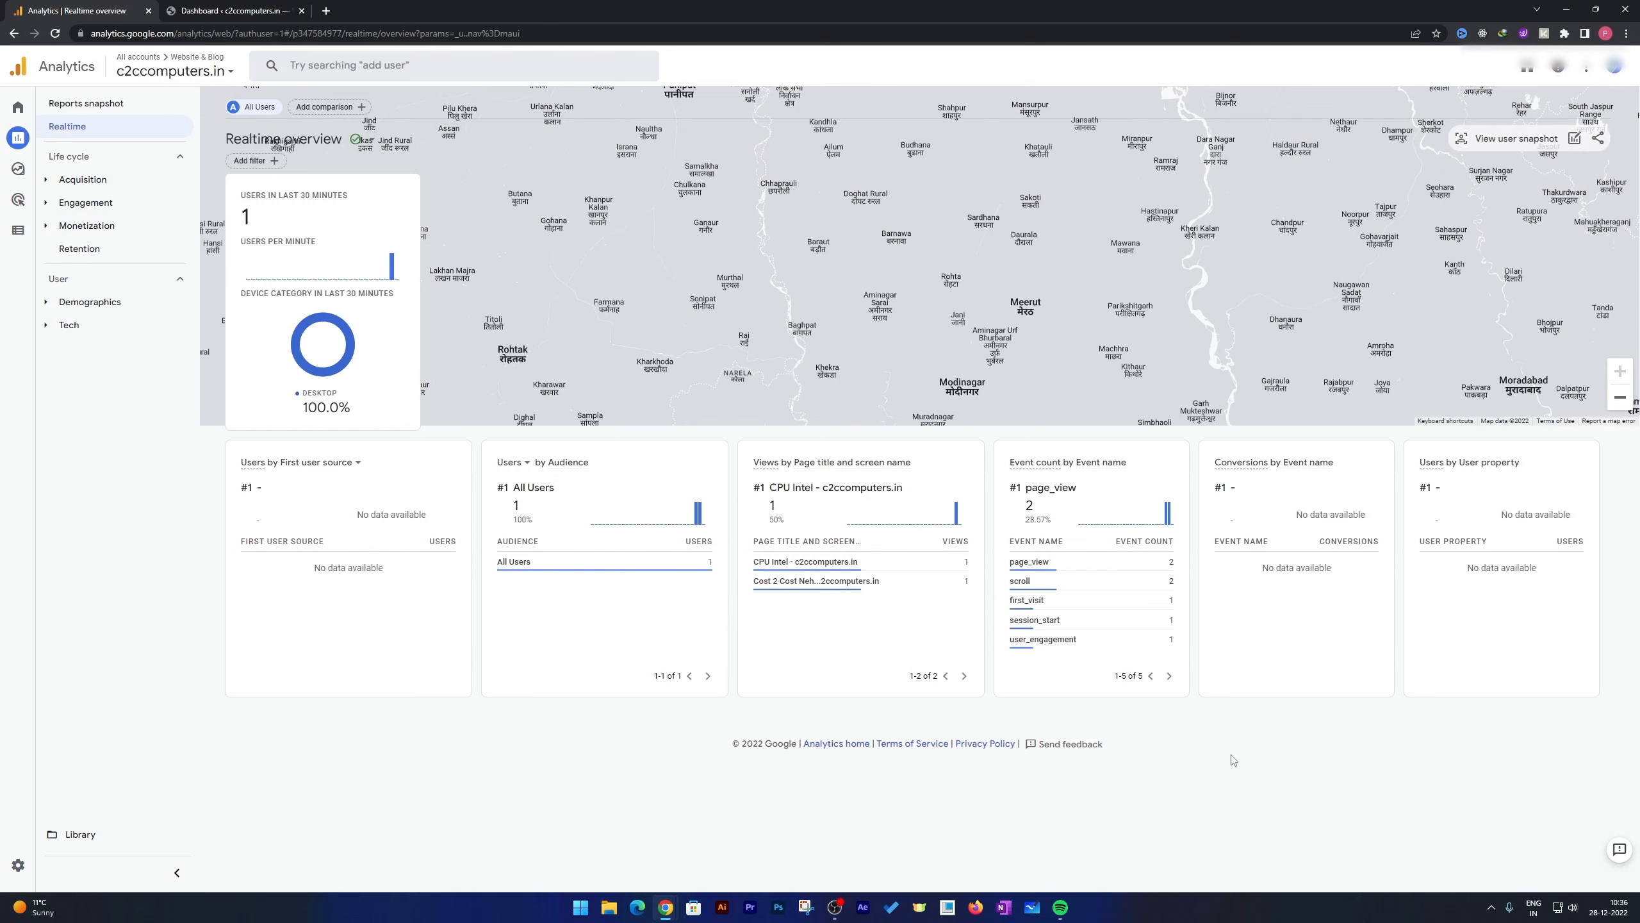
drag(628, 385, 491, 511)
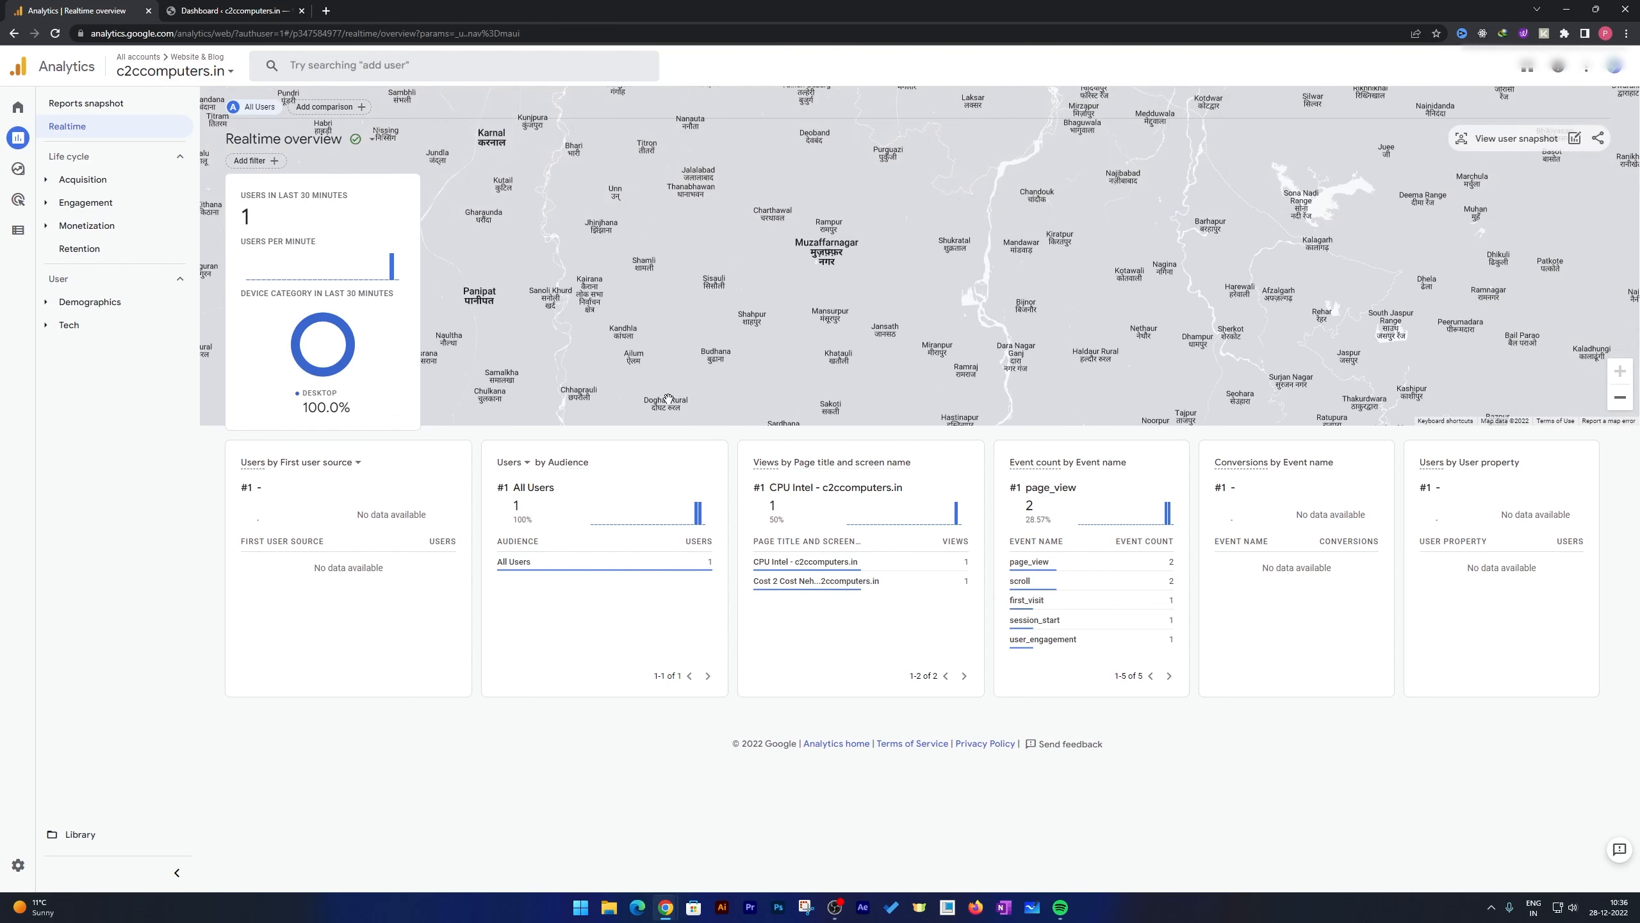
drag(735, 378, 774, 362)
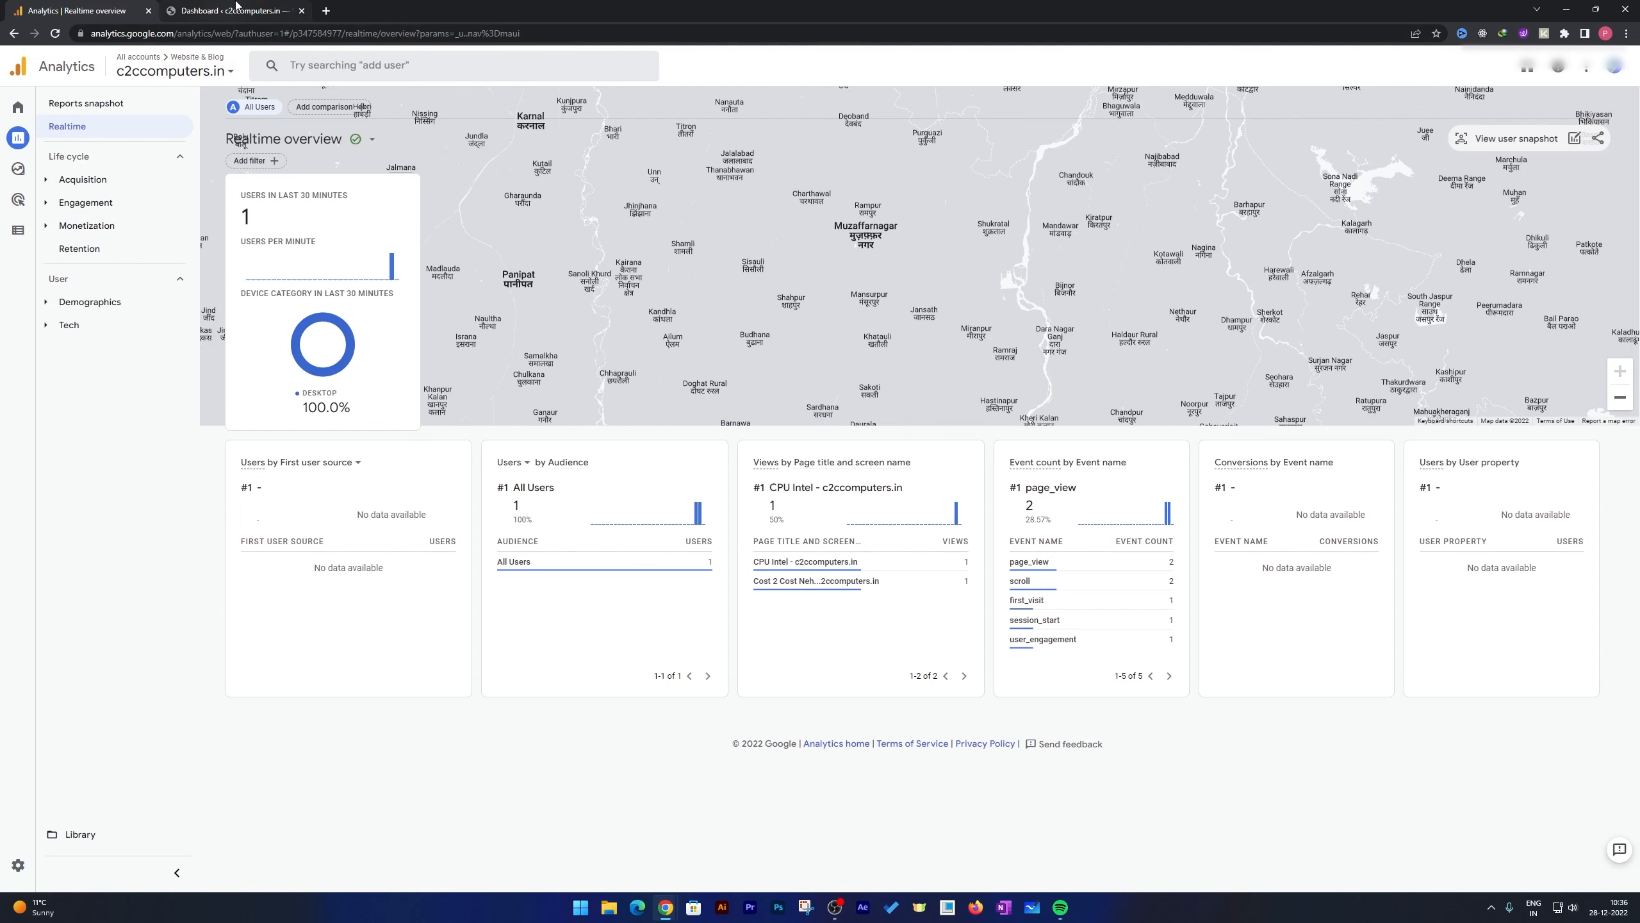
Step: Close the WordPress dashboard page, leaving the Analytics Realtime overview open
click(262, 6)
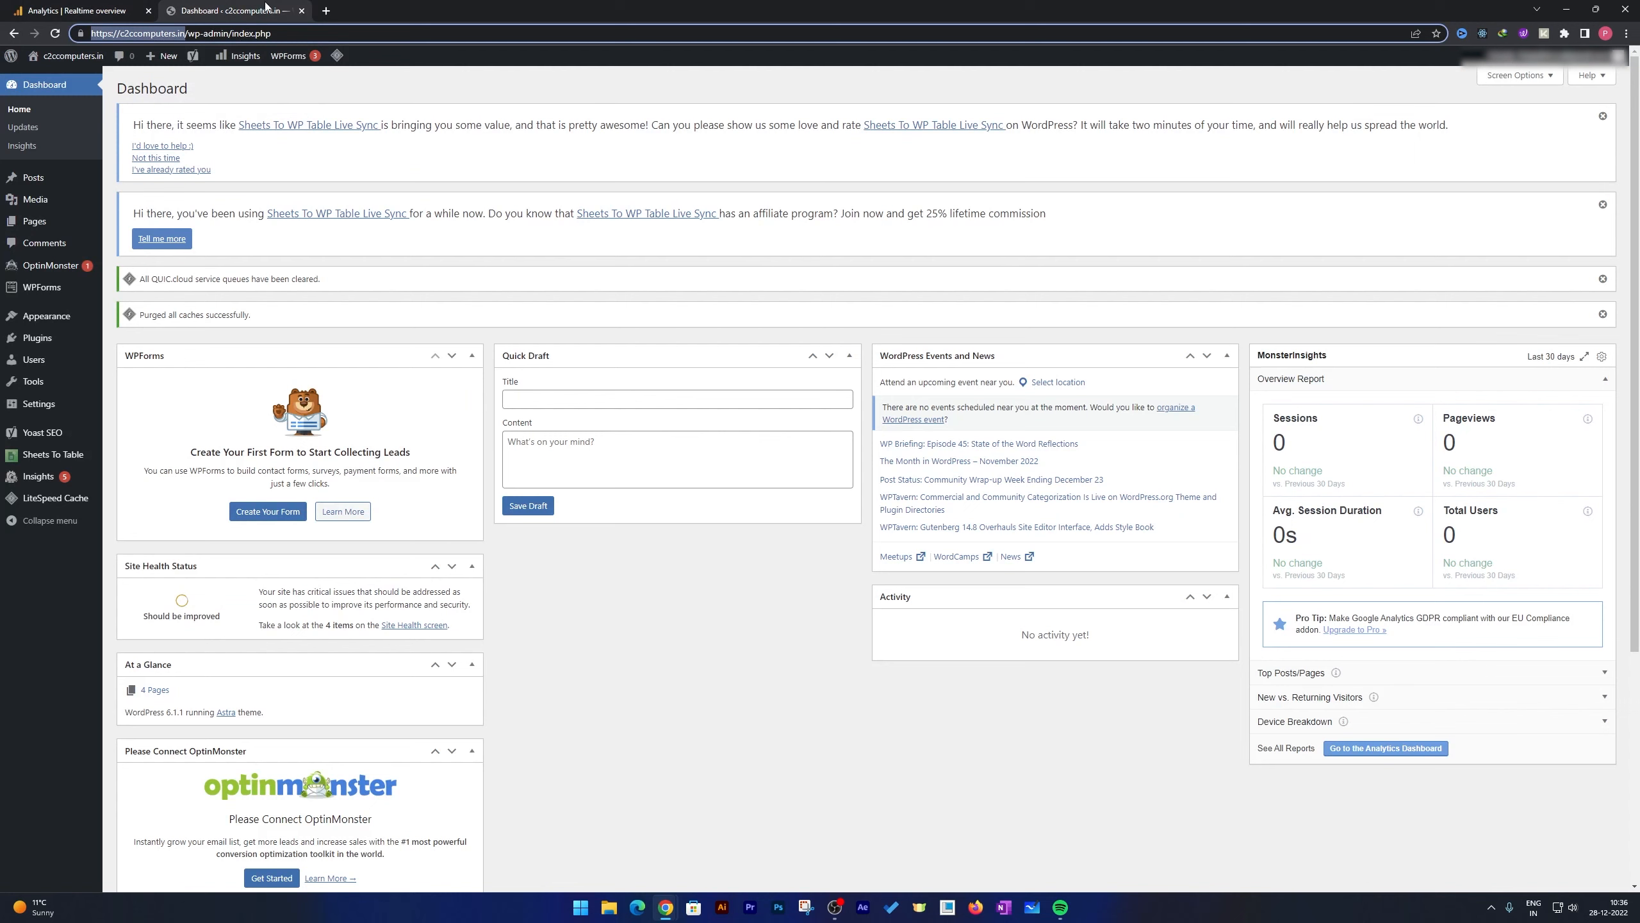
click(302, 11)
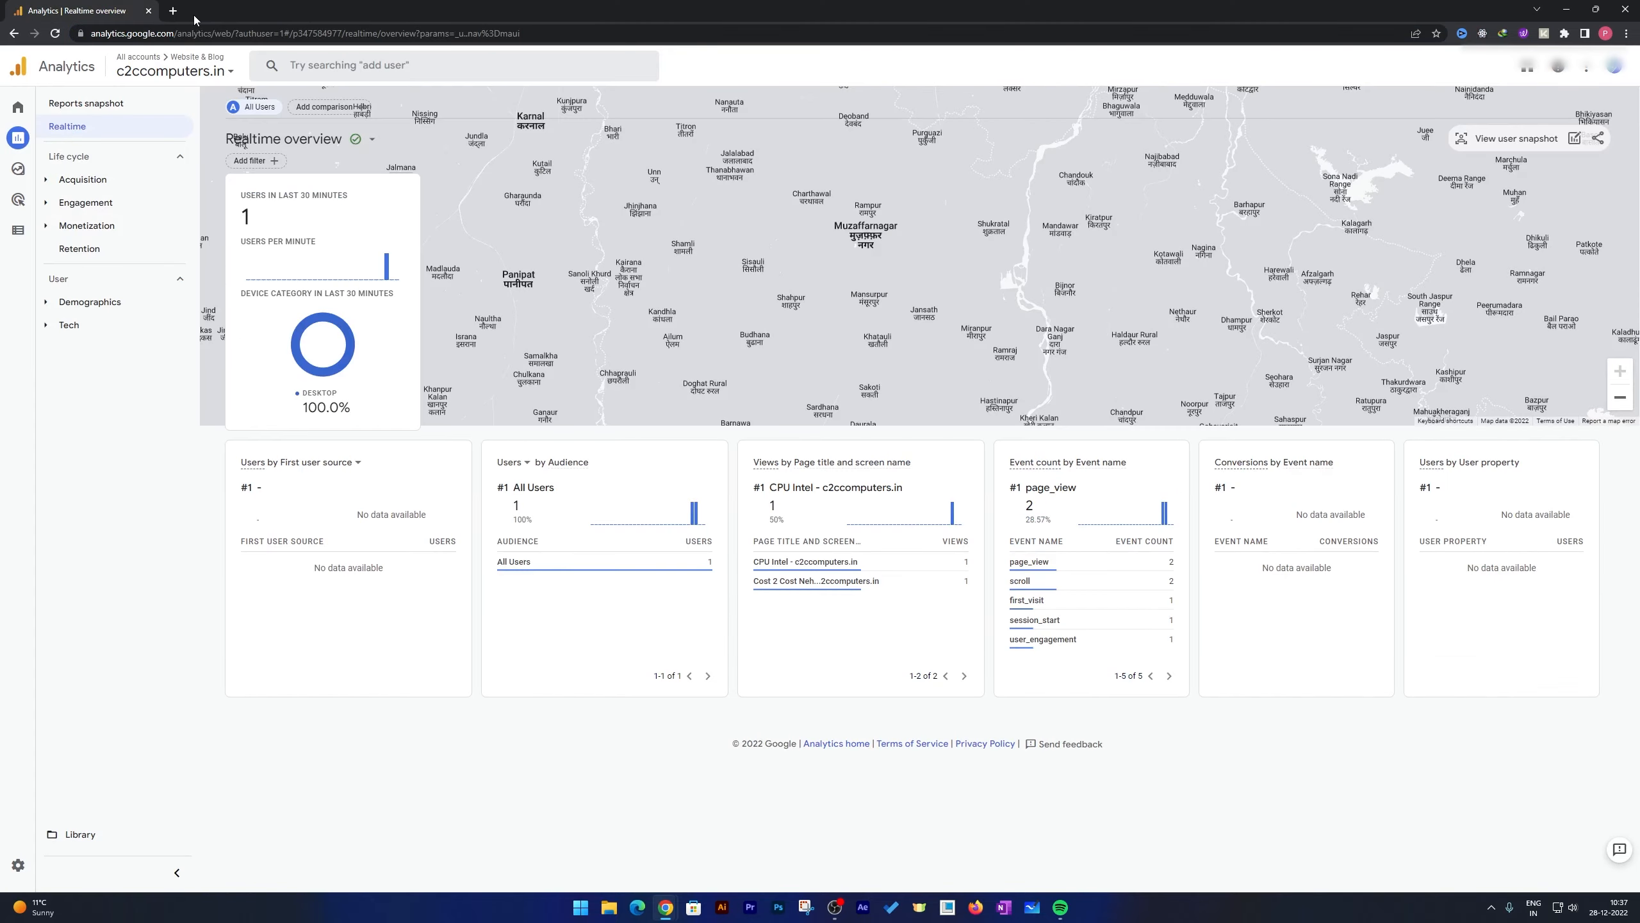